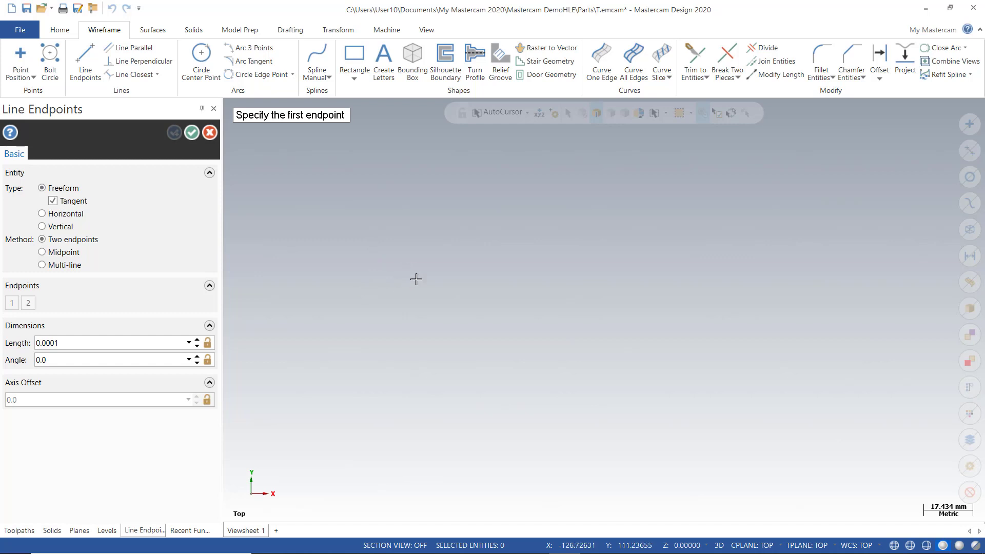
Draw a freeform two-endpoint line with a length of 100 mm at an angle of 45 degrees.
click(373, 273)
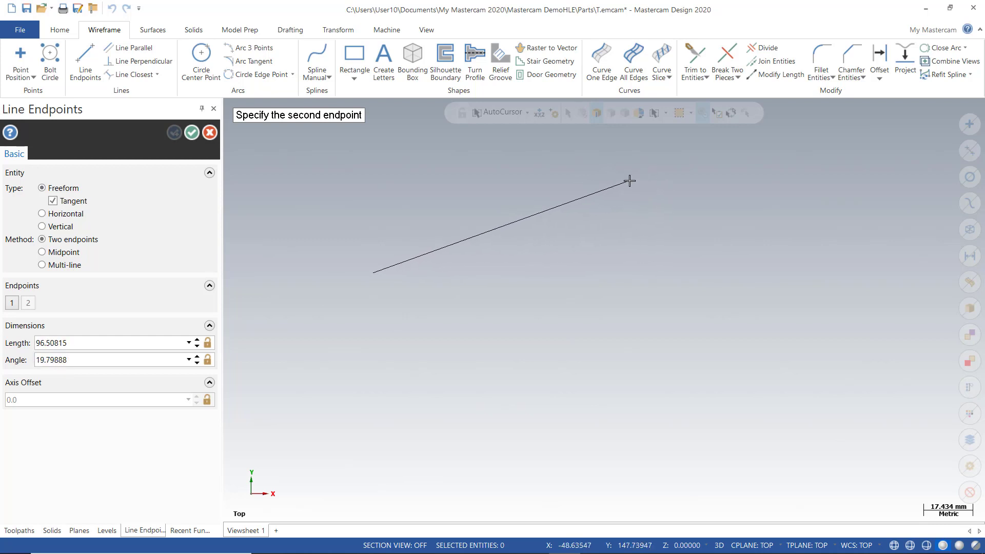
click(94, 343)
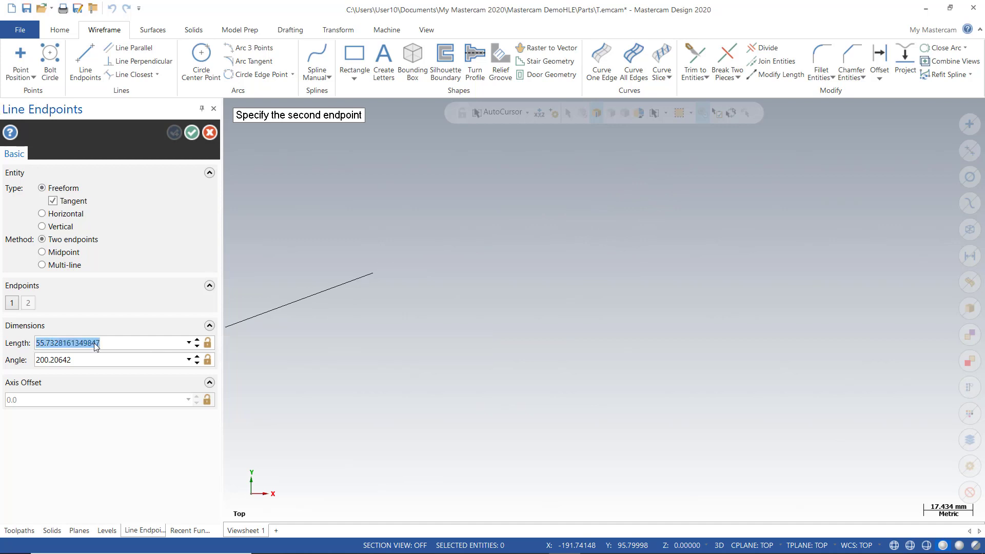
text(100)
key(Return)
click(82, 361)
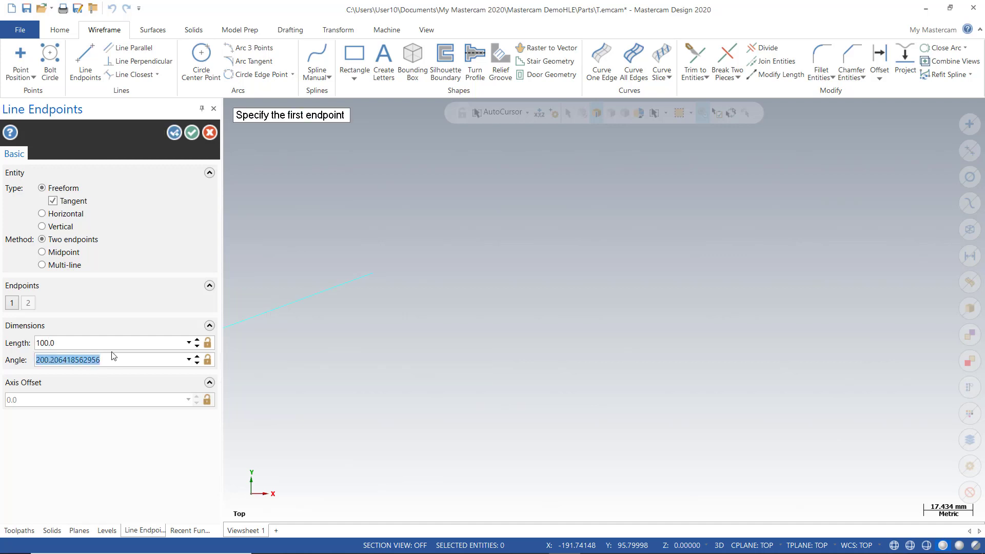
text(45)
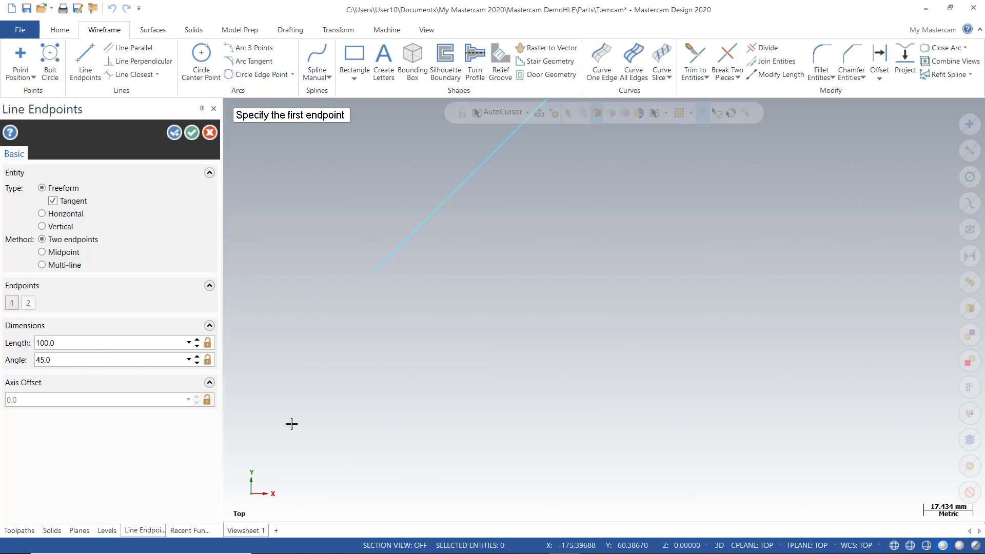
scroll(577, 460, down, 2)
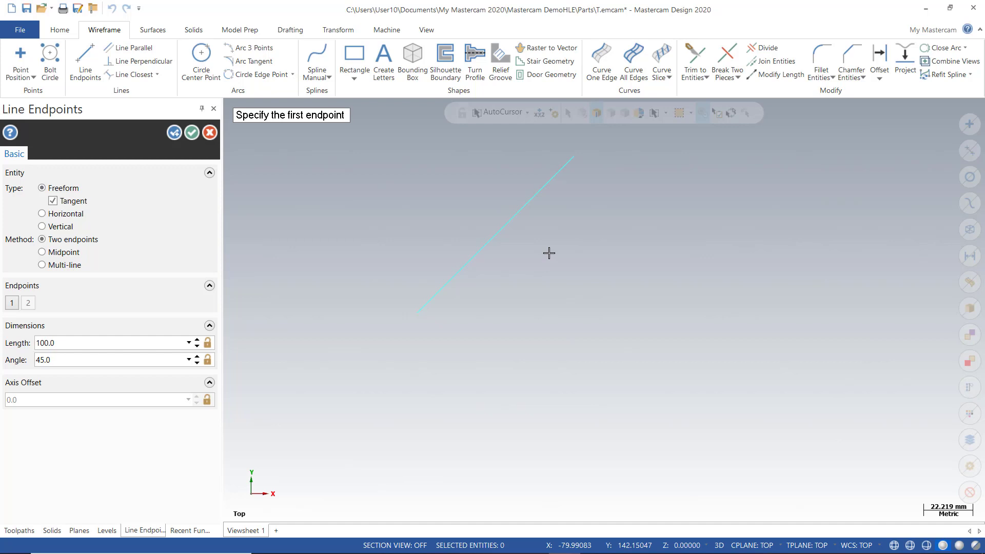
click(192, 133)
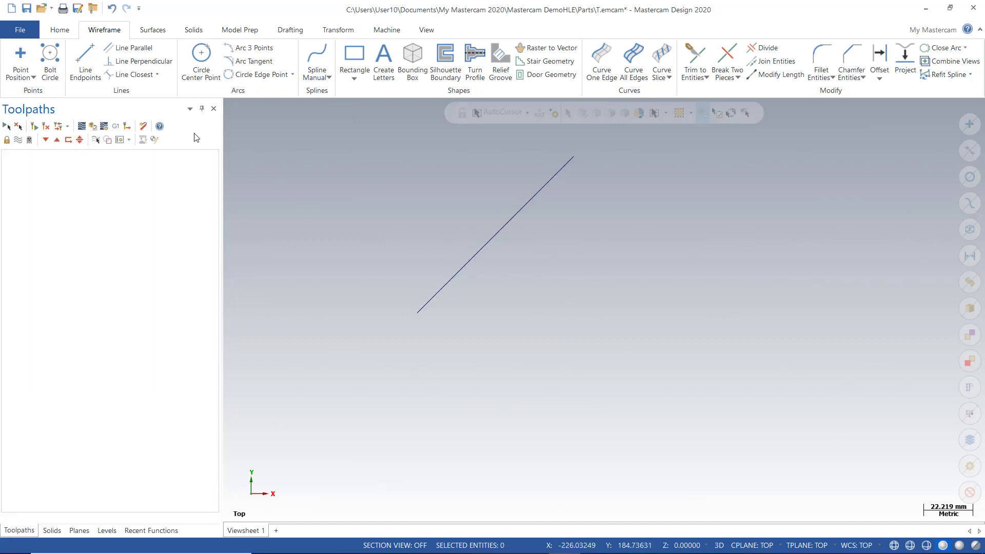
Draw a centre-point circle freehand, below and to the right of the diagonal line.
click(204, 61)
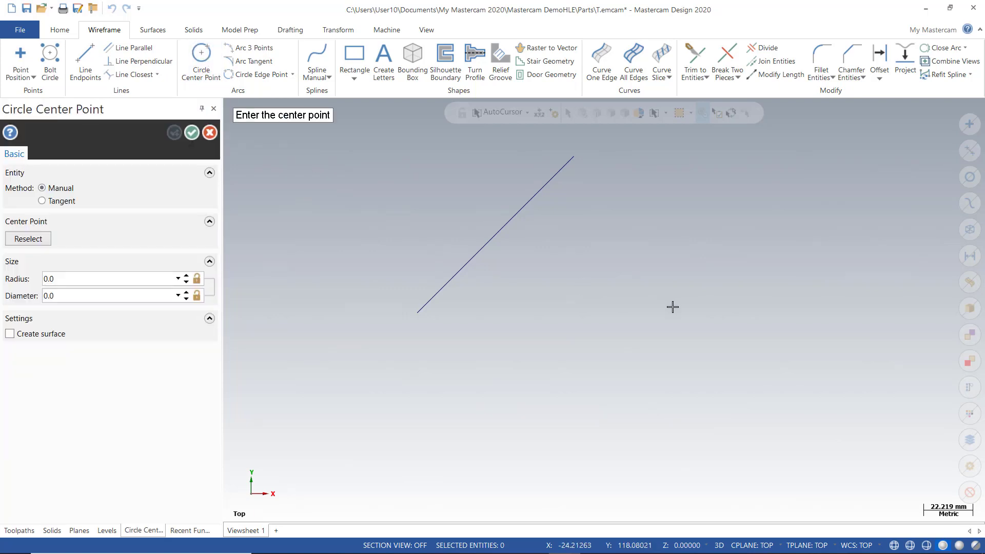
click(632, 374)
click(195, 134)
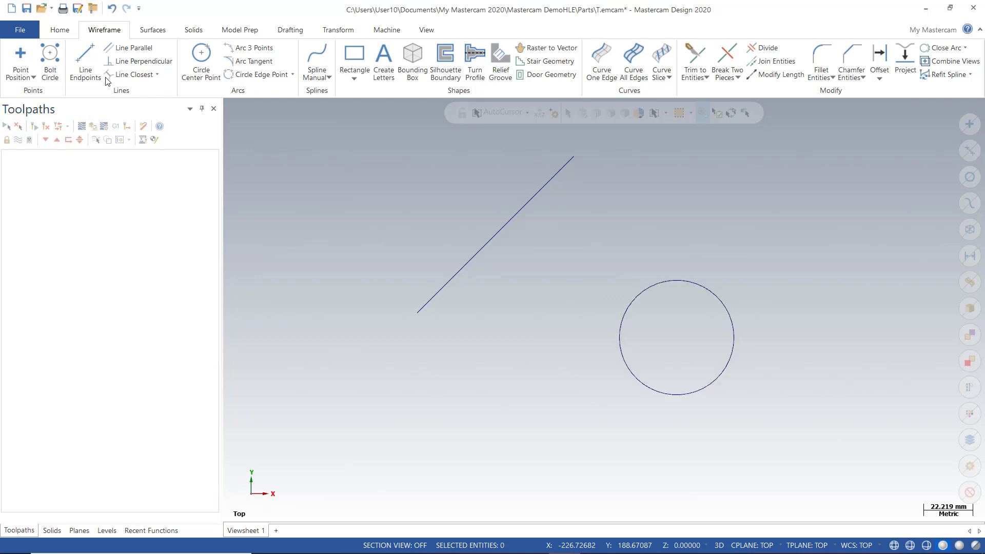
Draw a line about 90 mm long, tangent to the circle and ending at the diagonal line's upper endpoint.
click(86, 72)
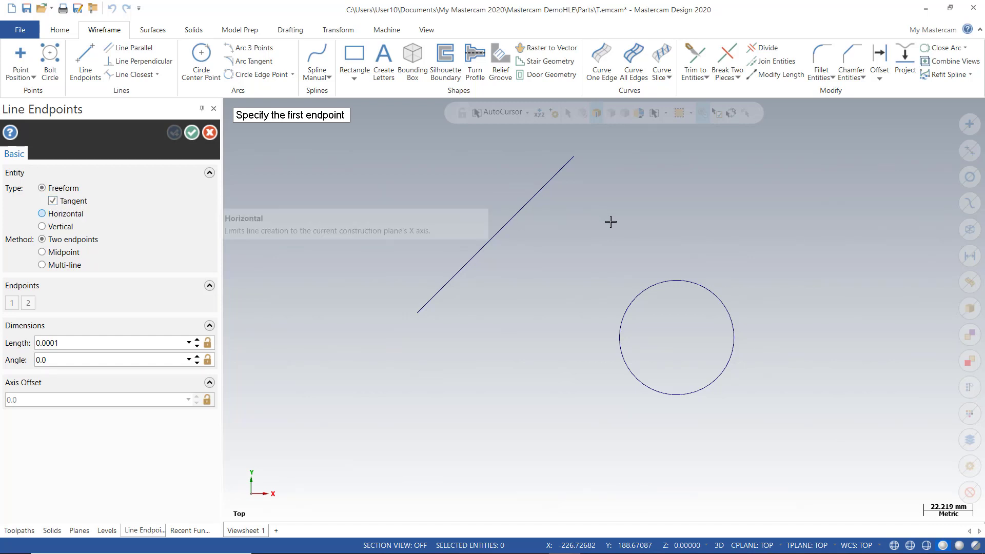
click(711, 288)
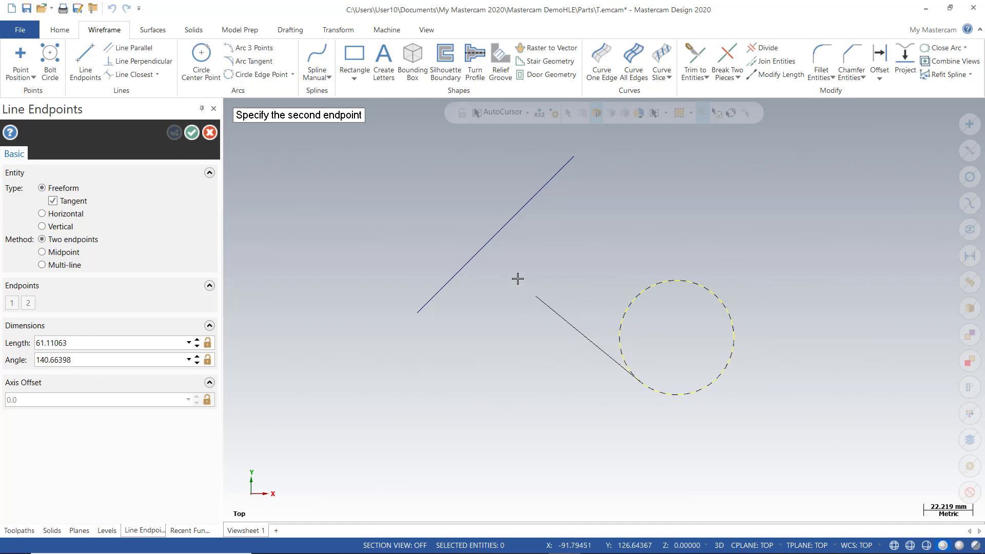
click(574, 157)
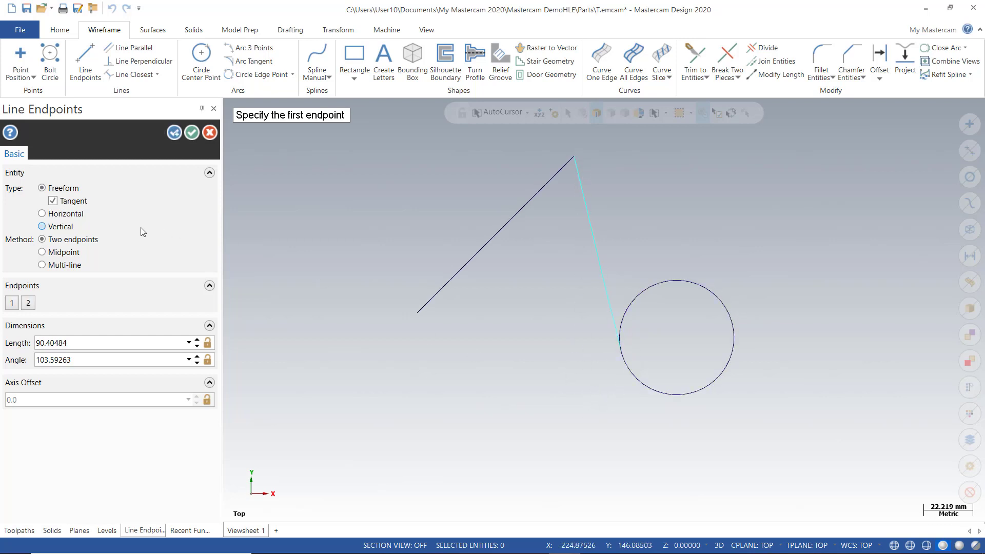
Draw a non-tangent line about 94 mm long from the tangent line's lower end at the circle to the diagonal's lower endpoint.
click(53, 202)
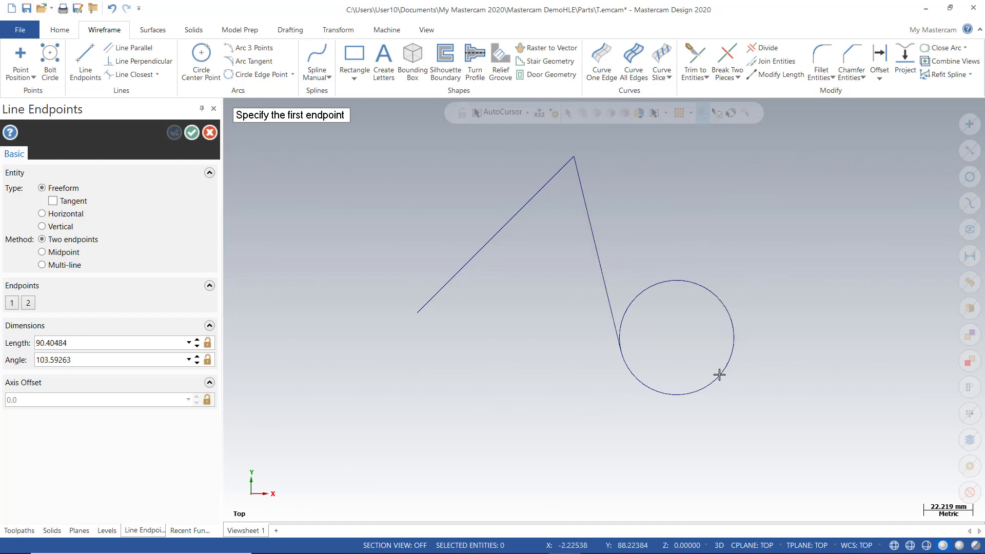
click(622, 352)
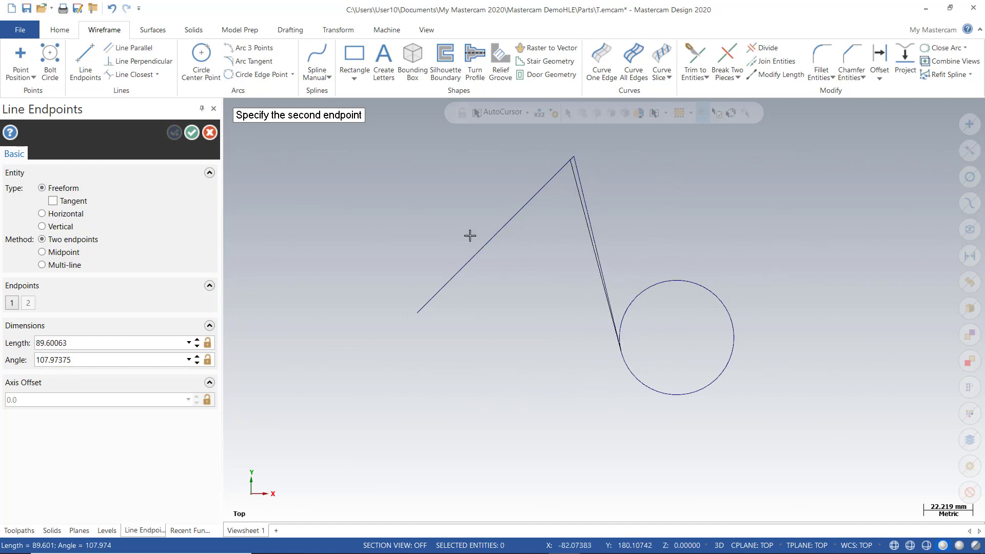
click(418, 312)
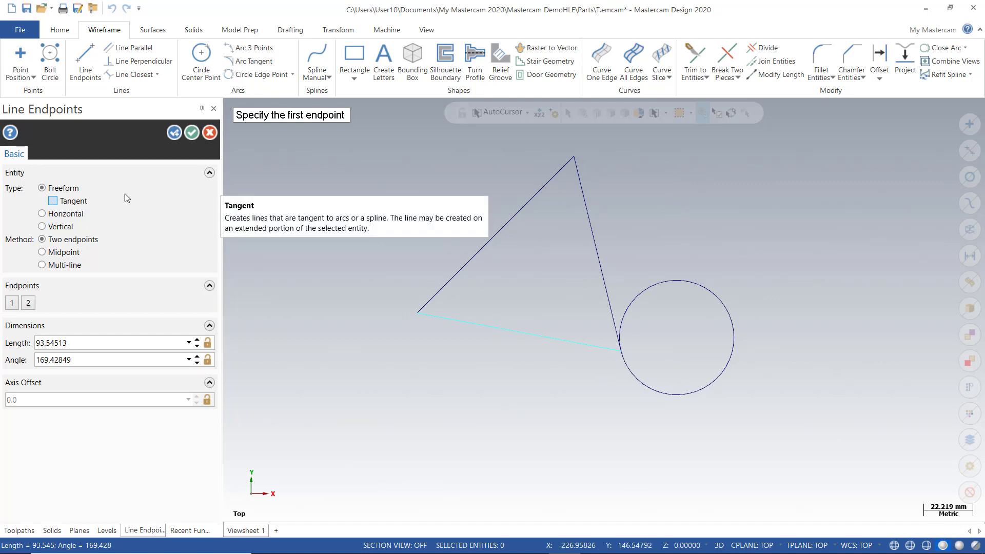
click(193, 134)
Draw a horizontal line about 93 mm long to the right from the triangle's upper corner.
click(83, 60)
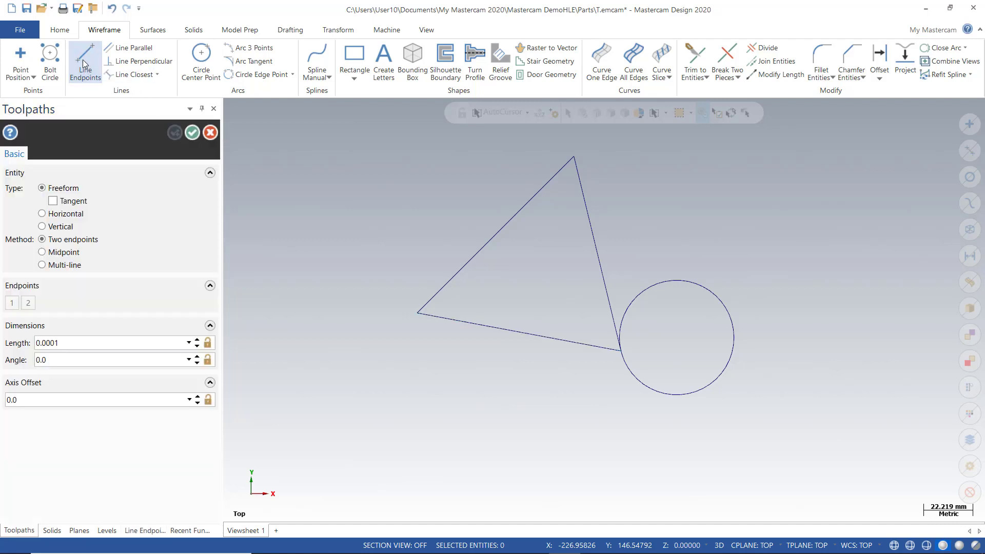
click(42, 214)
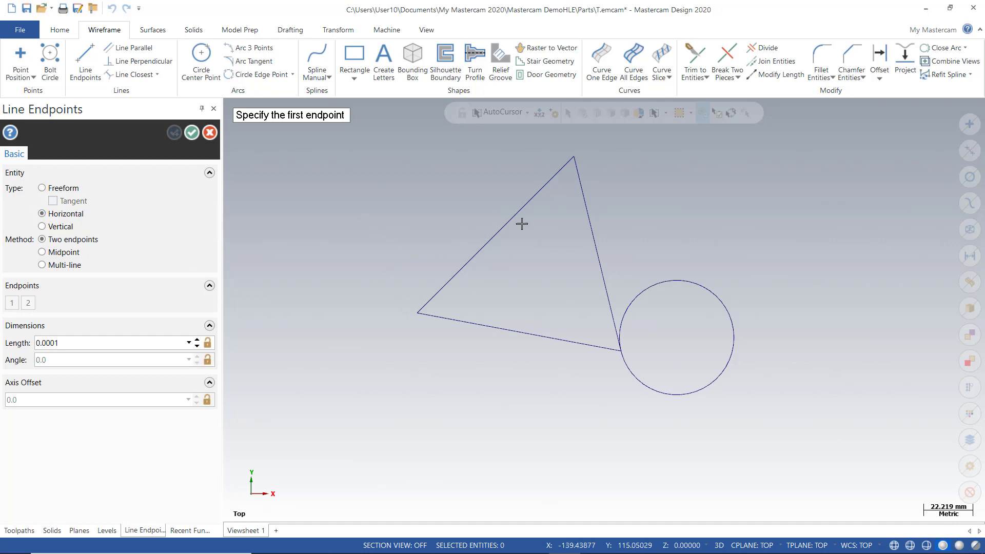
click(575, 157)
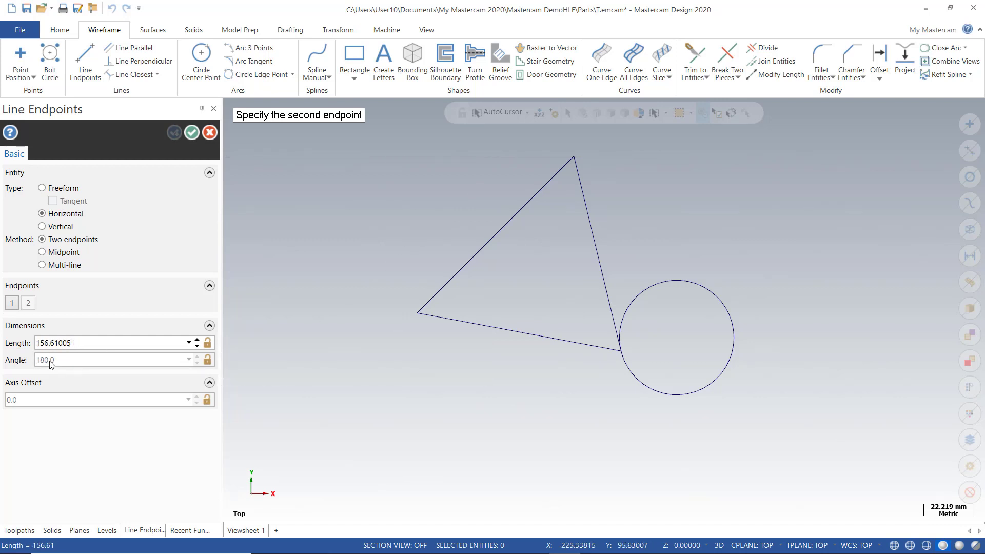
click(781, 163)
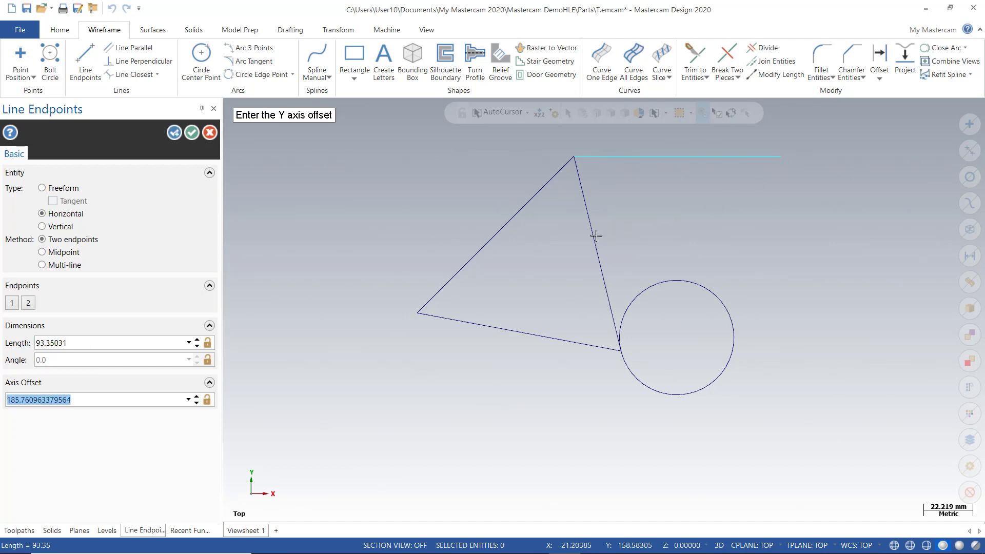
Draw a vertical line about 51 mm long upward from the triangle's lower-left corner.
click(41, 227)
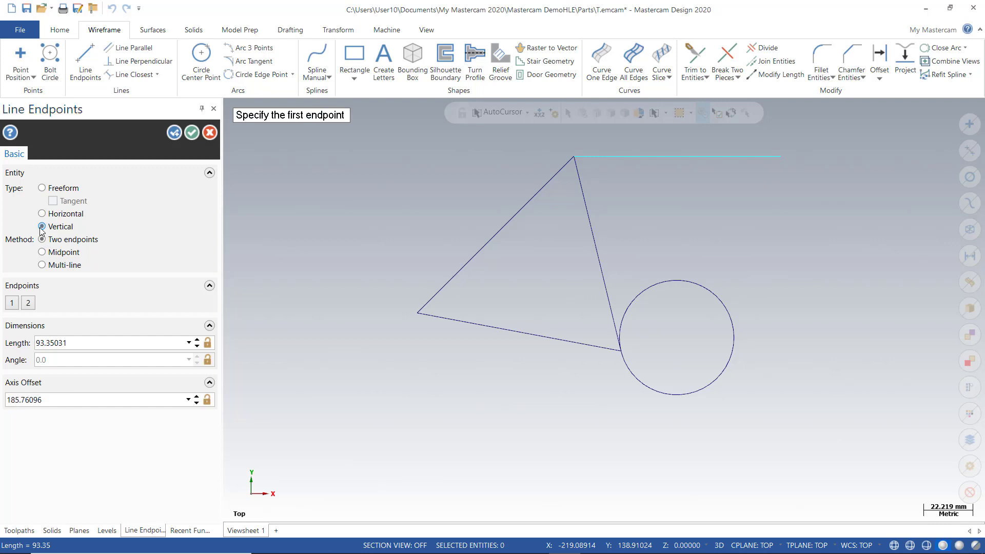
click(418, 314)
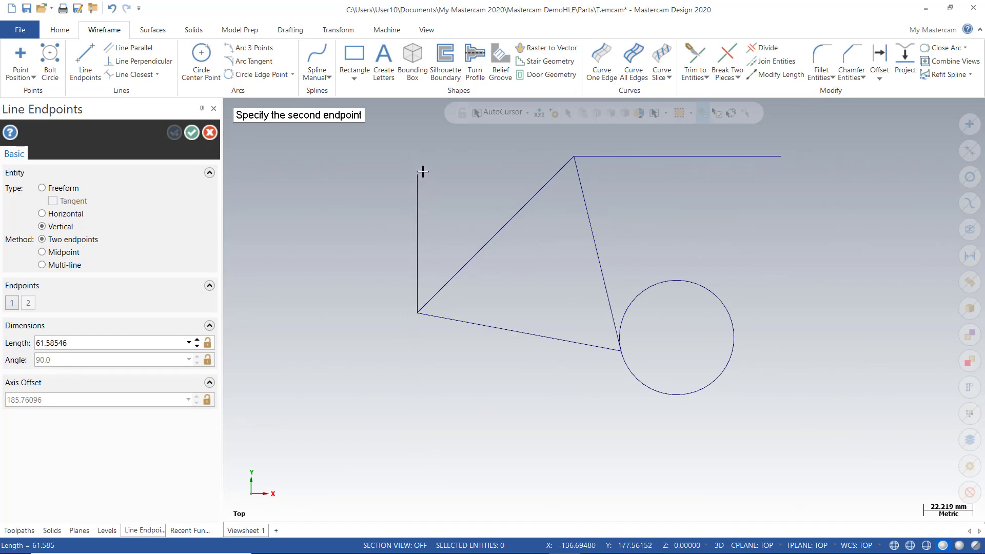
click(411, 199)
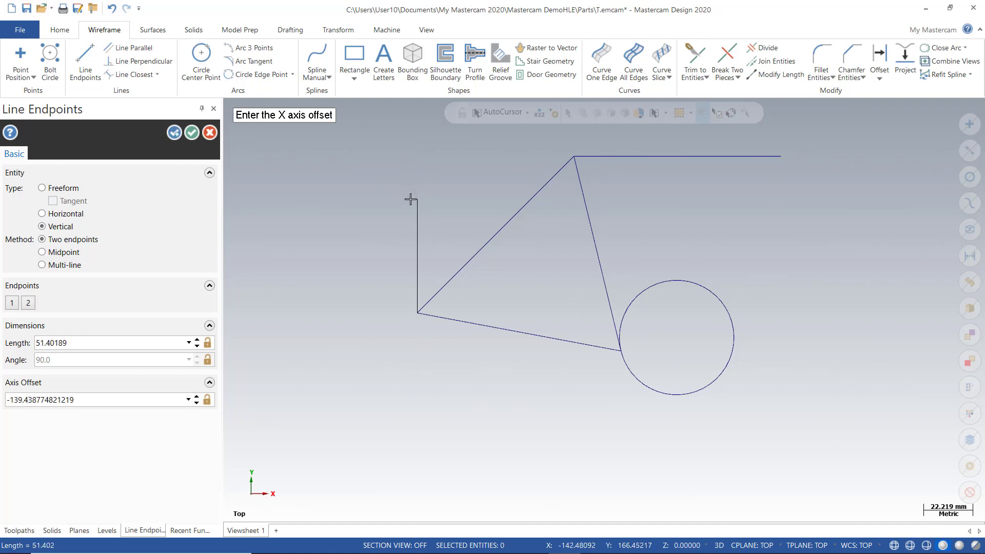
Draw a freeform line about 67 mm long using the Midpoint method, centred on the diagonal's midpoint and crossing it.
click(57, 257)
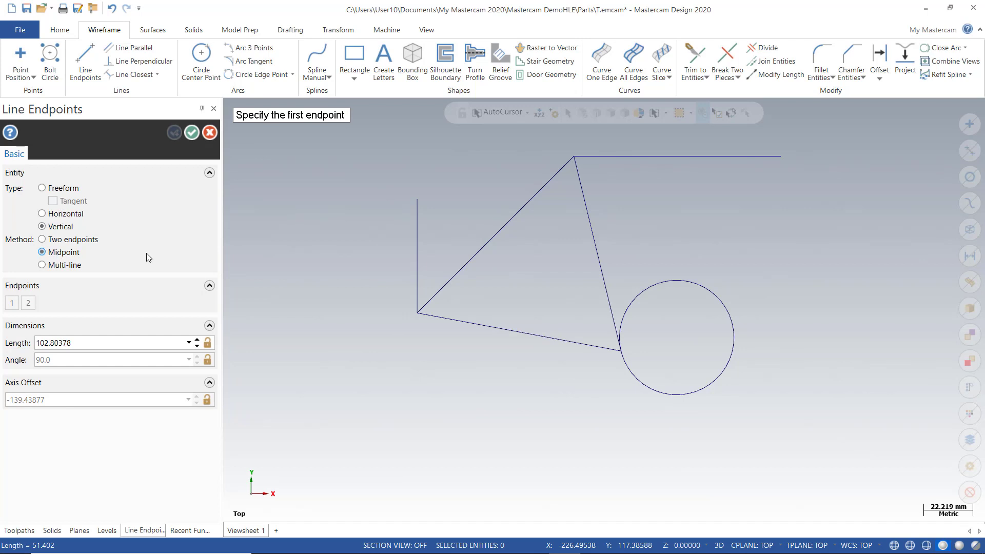
click(496, 236)
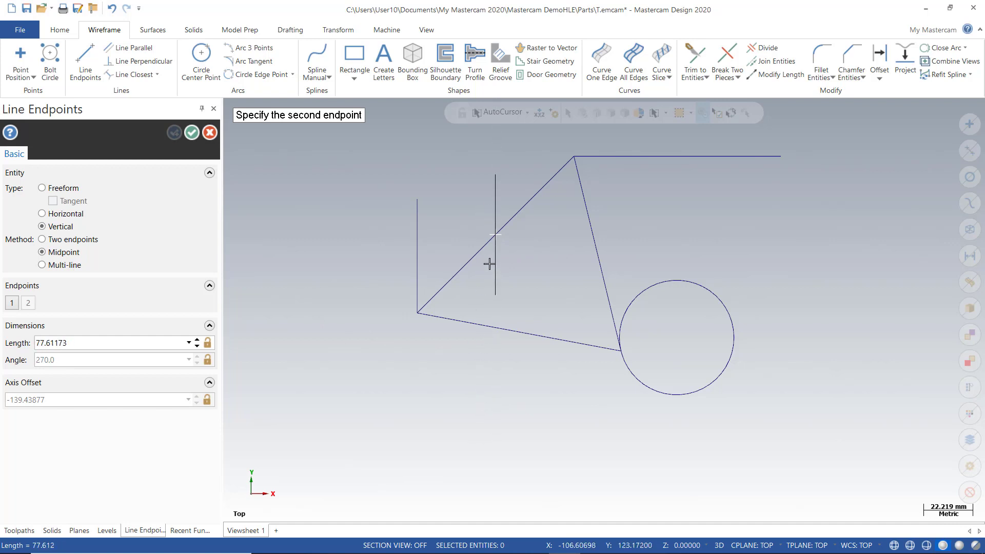
click(66, 216)
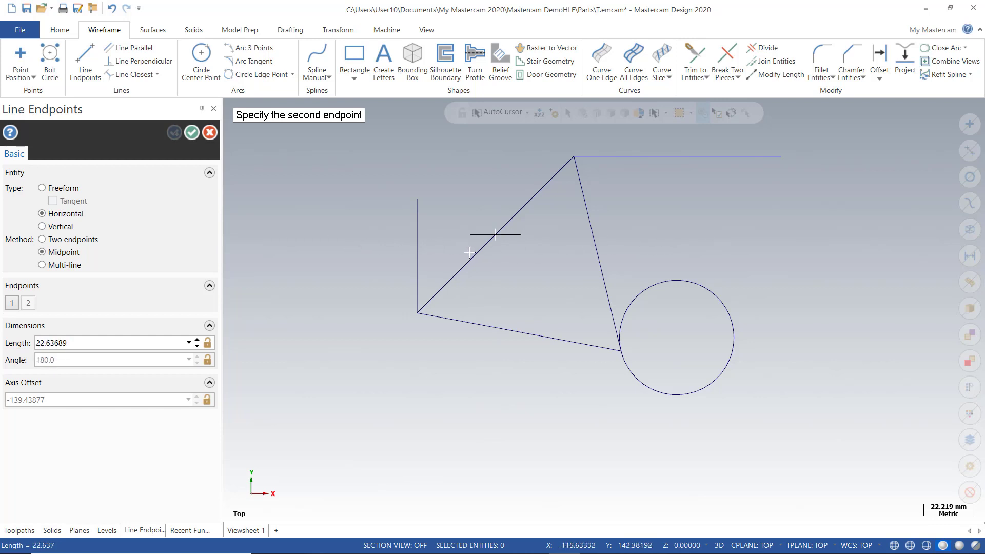
click(42, 187)
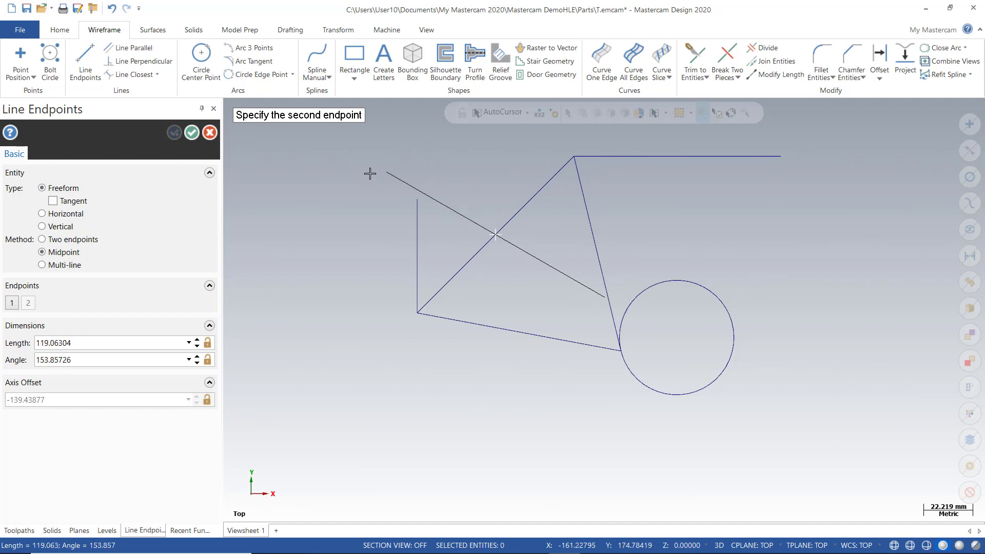
click(439, 186)
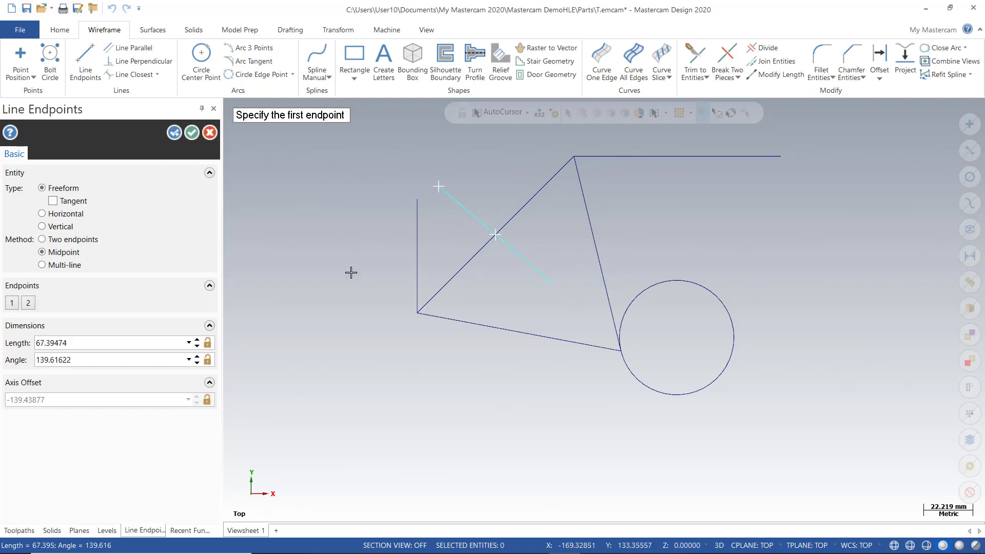
Draw a freeform multi-line chain of six segments, starting below the horizontal line, passing through its right end and ending below the circle.
click(45, 267)
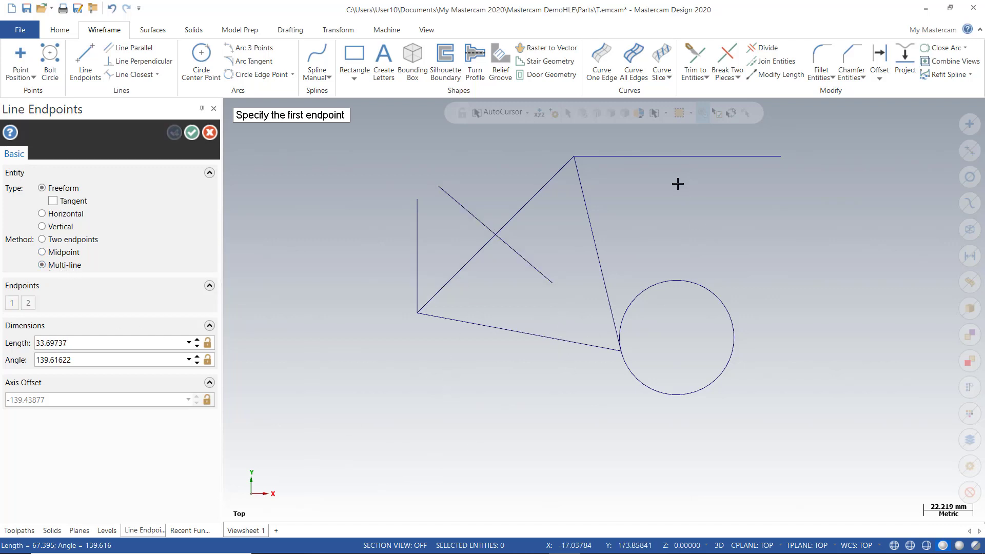
click(614, 191)
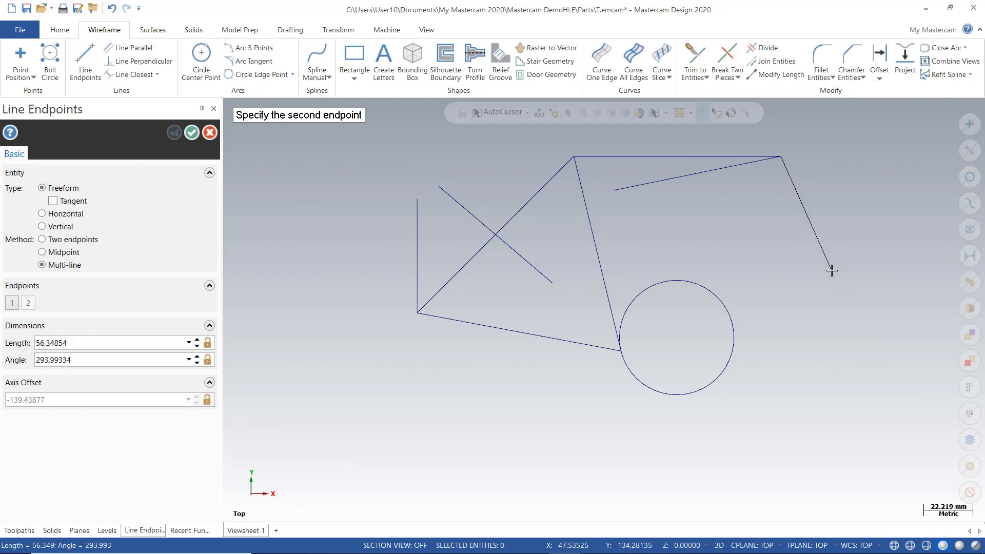
click(832, 270)
click(887, 204)
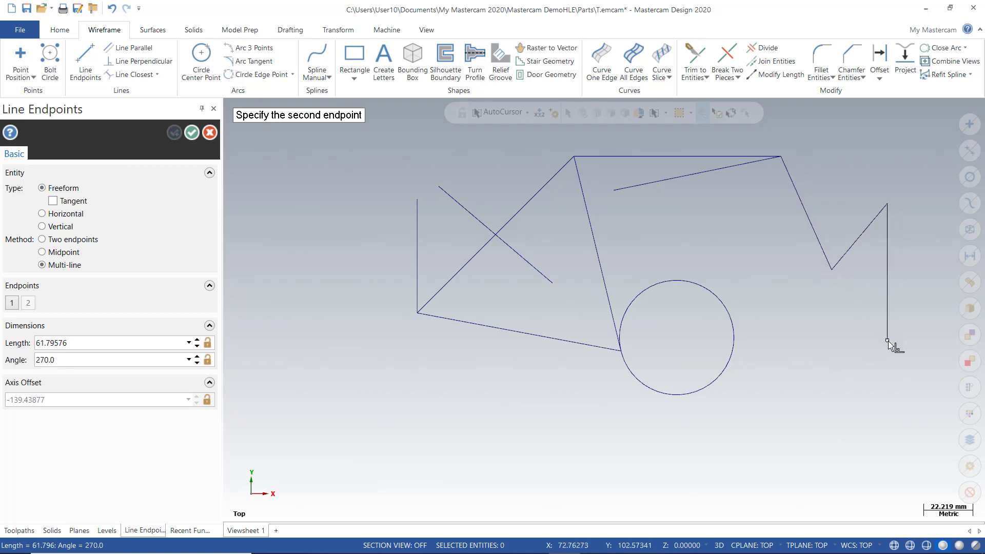
click(887, 341)
click(792, 383)
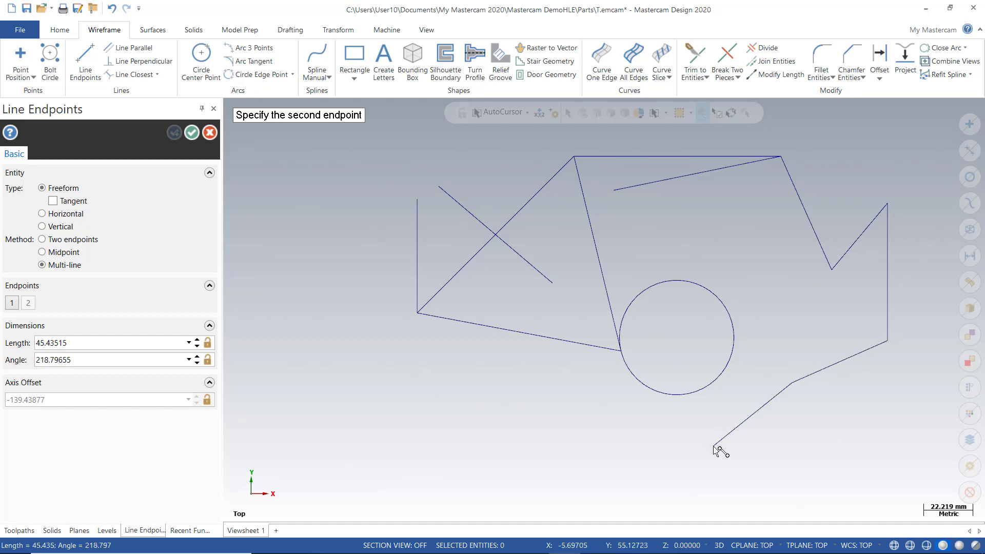
click(713, 446)
click(192, 133)
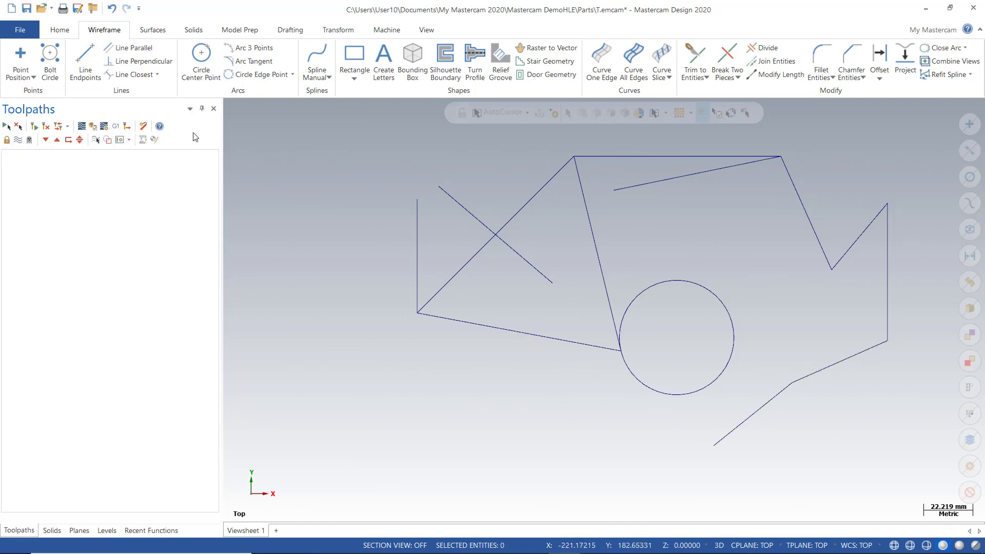
Delete all the lines and the circle from the drawing.
scroll(488, 331, down, 2)
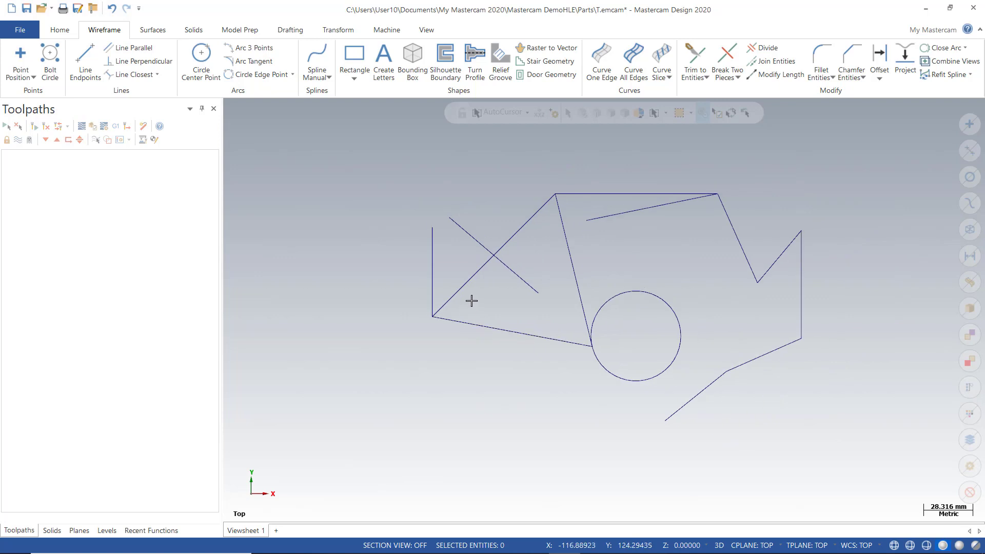
drag(380, 158, 870, 449)
key(Delete)
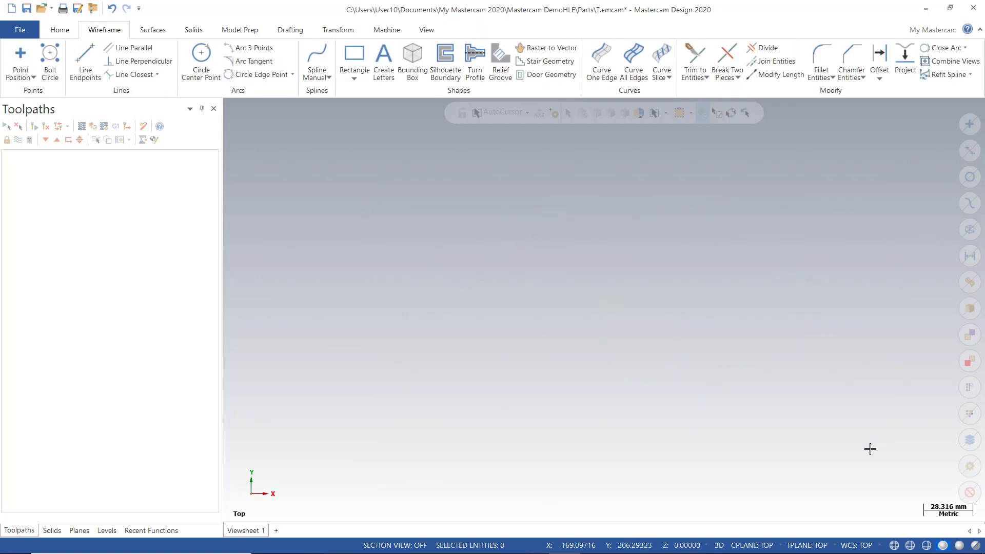
Draw a freeform diagonal line in the middle of the empty view, rising toward the upper right.
click(134, 49)
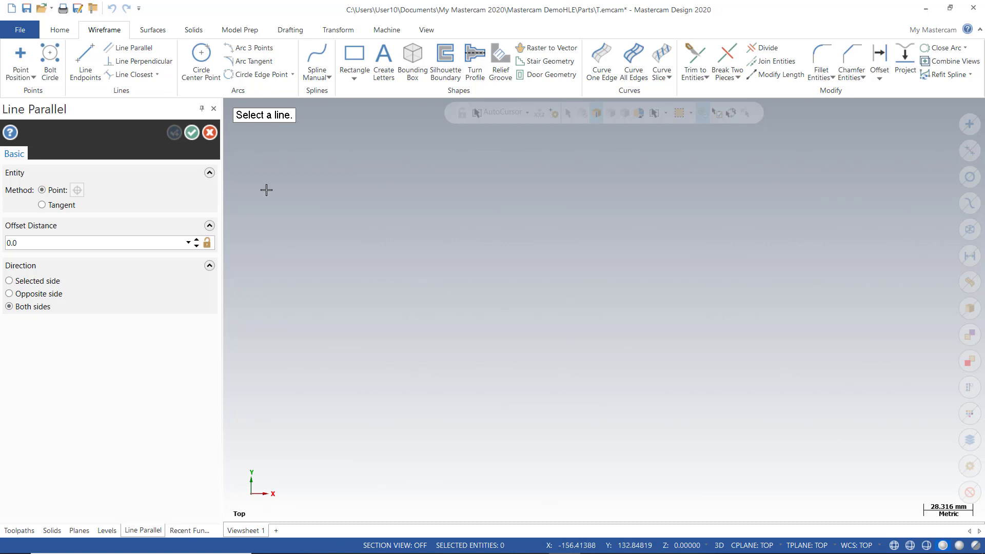
click(78, 58)
click(506, 365)
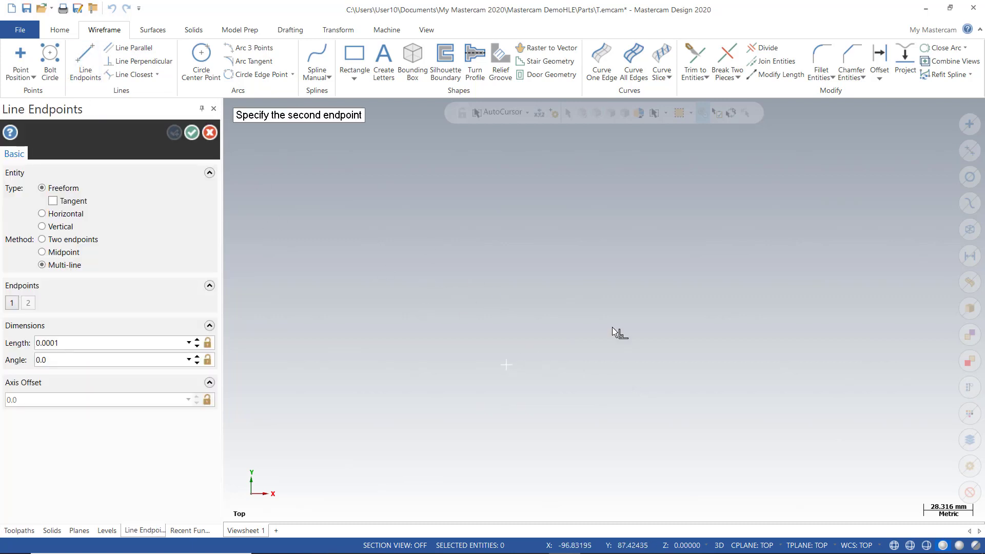
click(677, 233)
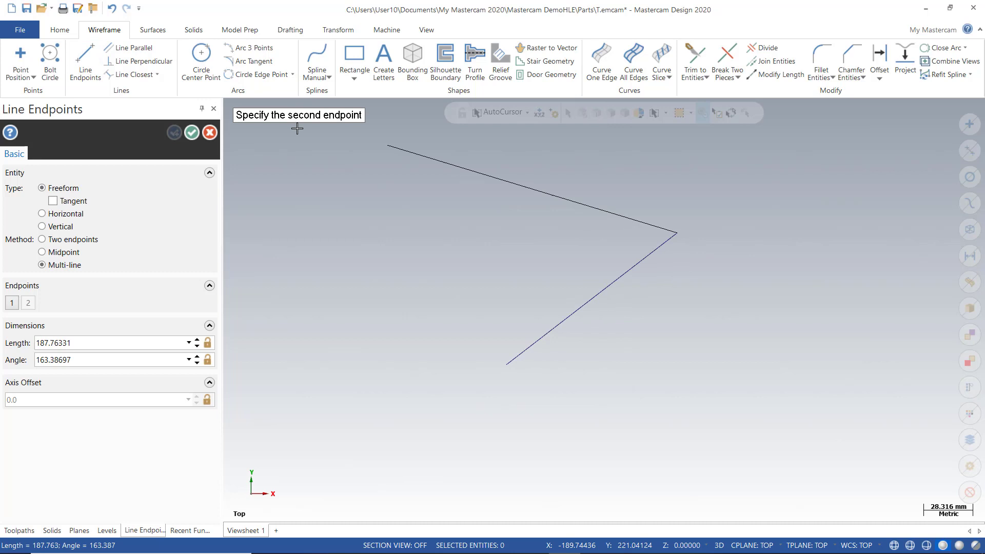
click(192, 133)
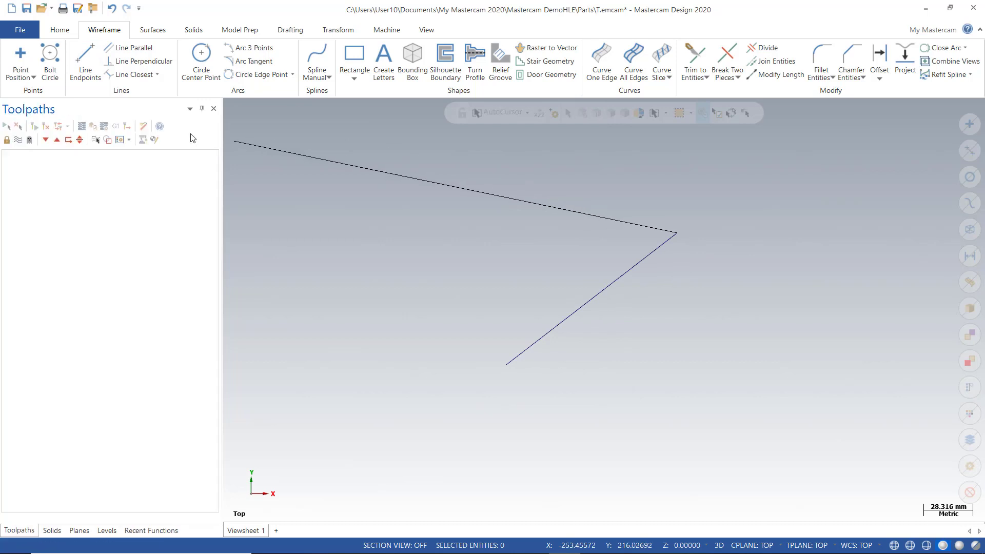
Create lines parallel to the diagonal line at an offset of 10 mm on both sides.
click(138, 49)
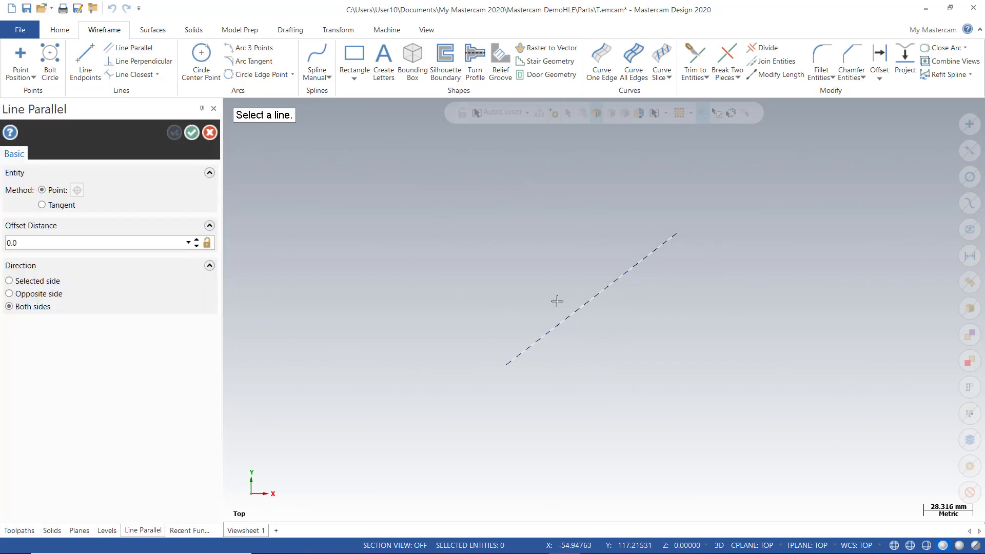
click(587, 304)
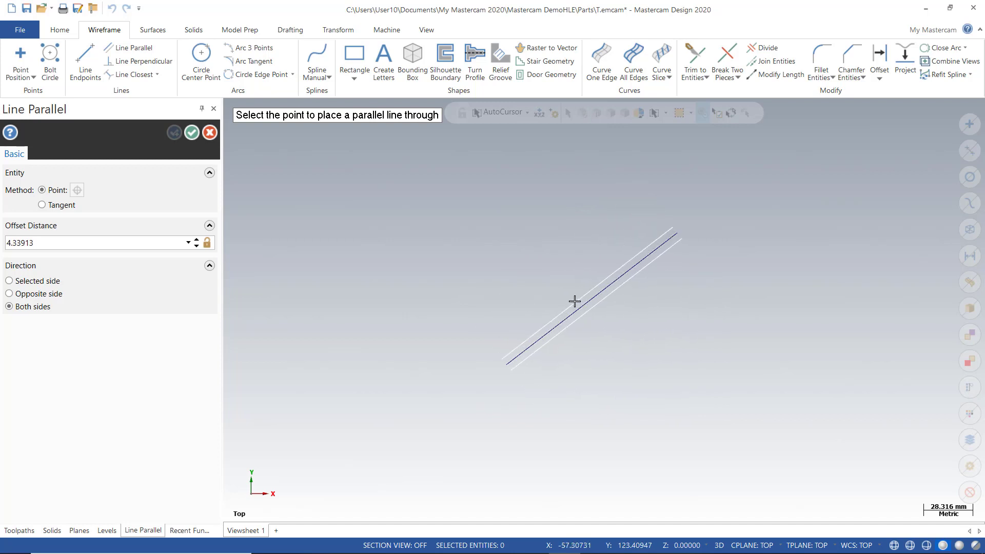
click(60, 247)
text(10)
key(Return)
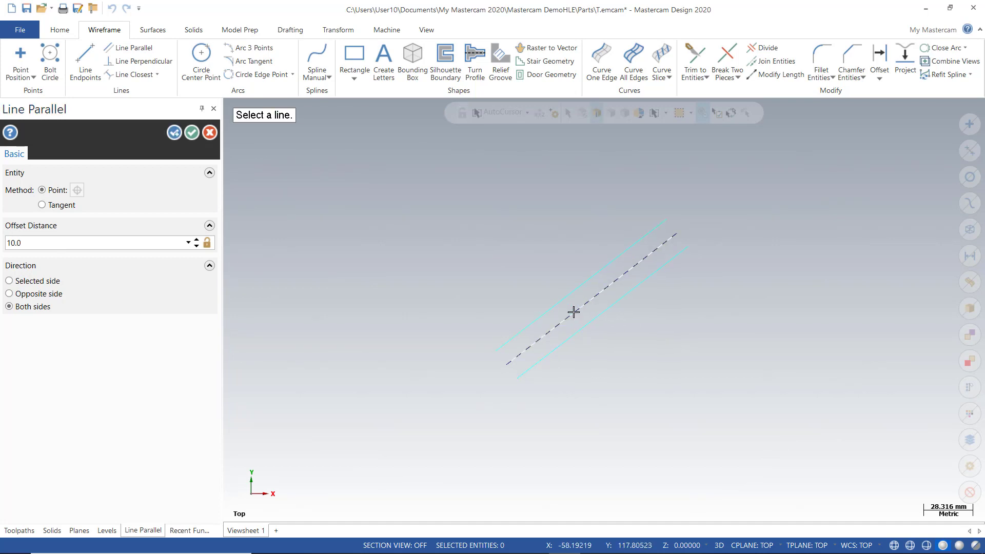
Try the different direction options for the parallel line and settle on Selected side, above the original.
click(49, 283)
click(48, 298)
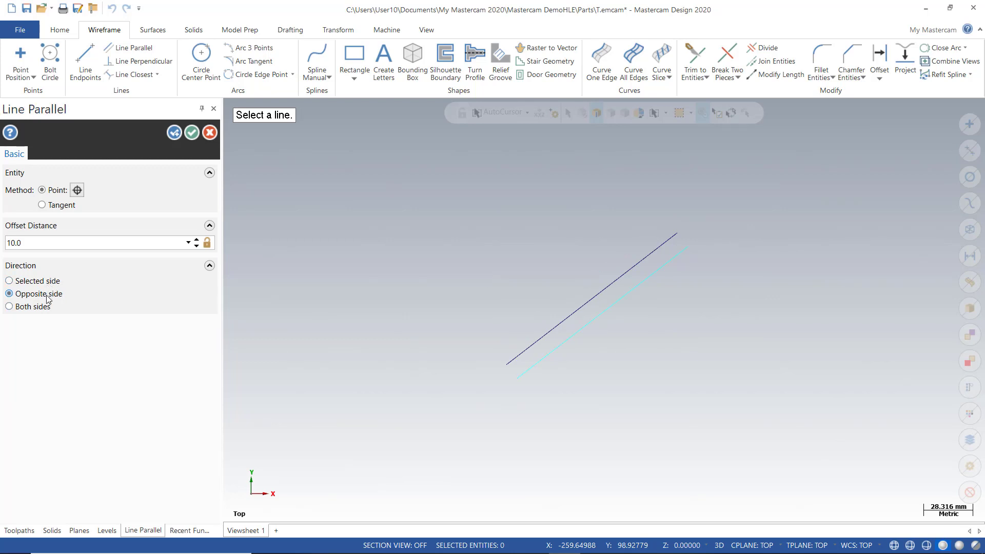
click(45, 310)
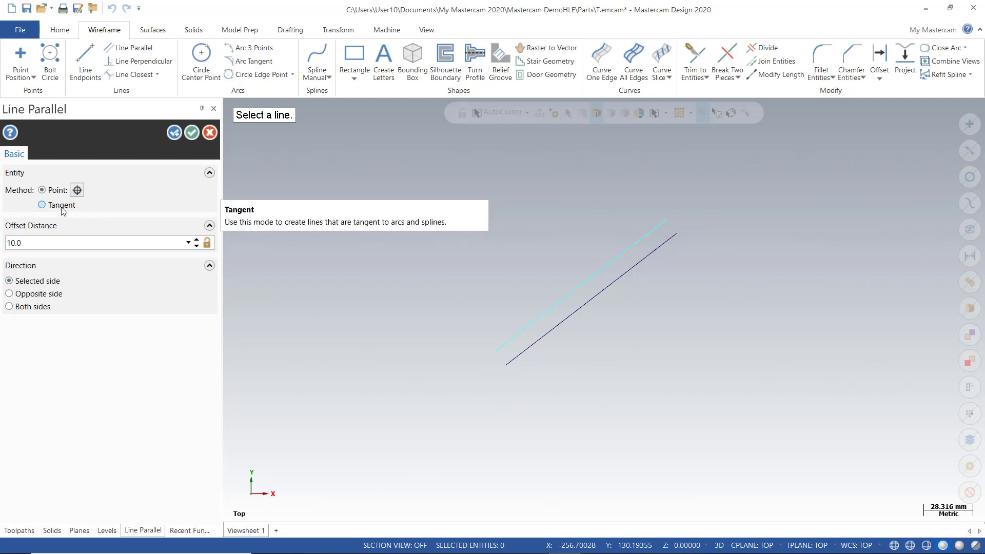
Draw a circle with a radius of about 32 mm below and to the right of the parallel lines.
click(201, 56)
click(765, 390)
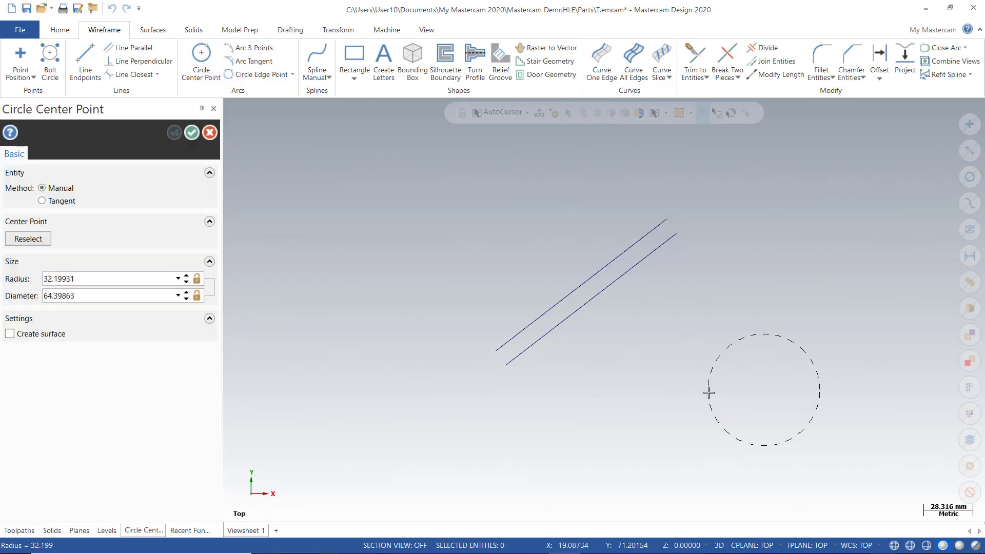
click(708, 391)
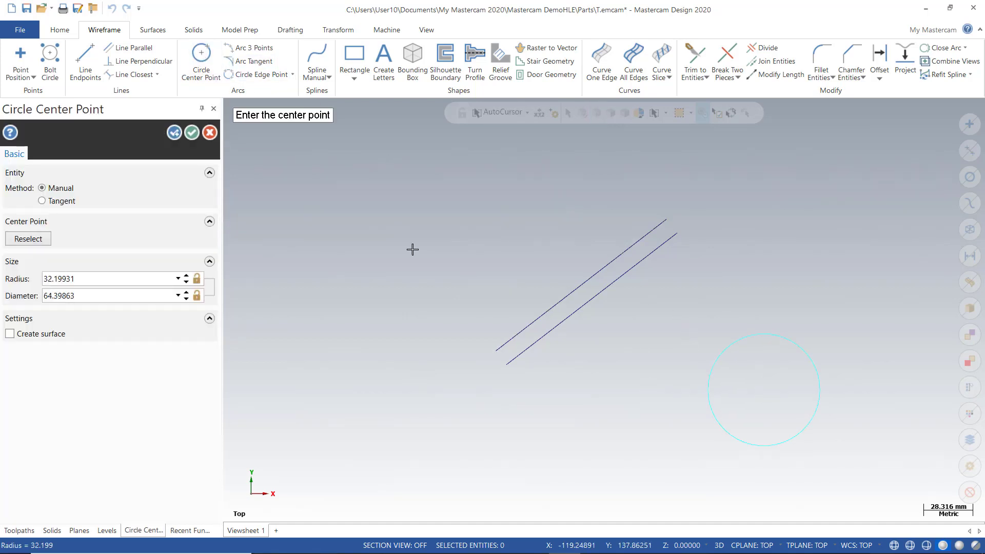
click(197, 134)
Create a line parallel to the lower diagonal line and tangent to the circle's upper-left side, using the Tangent method.
click(134, 47)
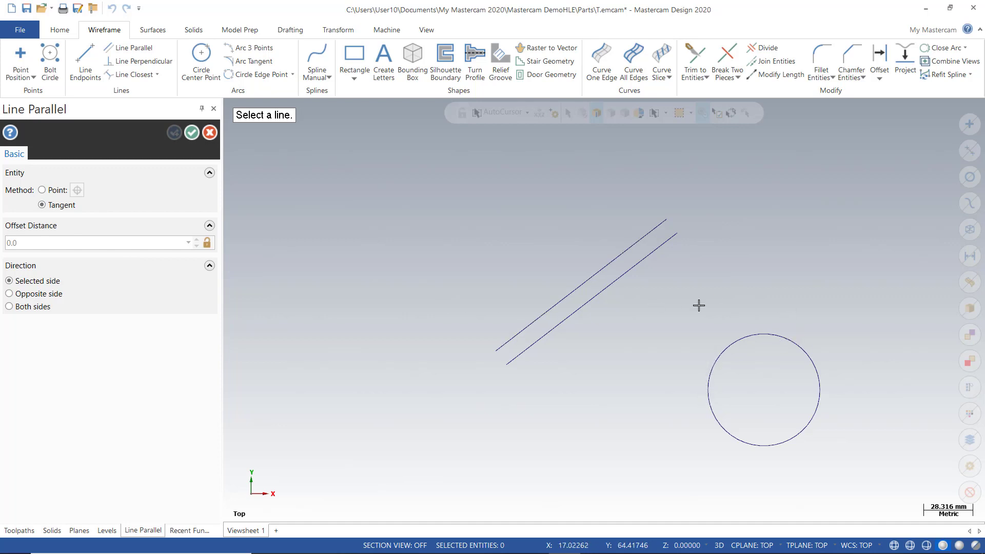
click(675, 235)
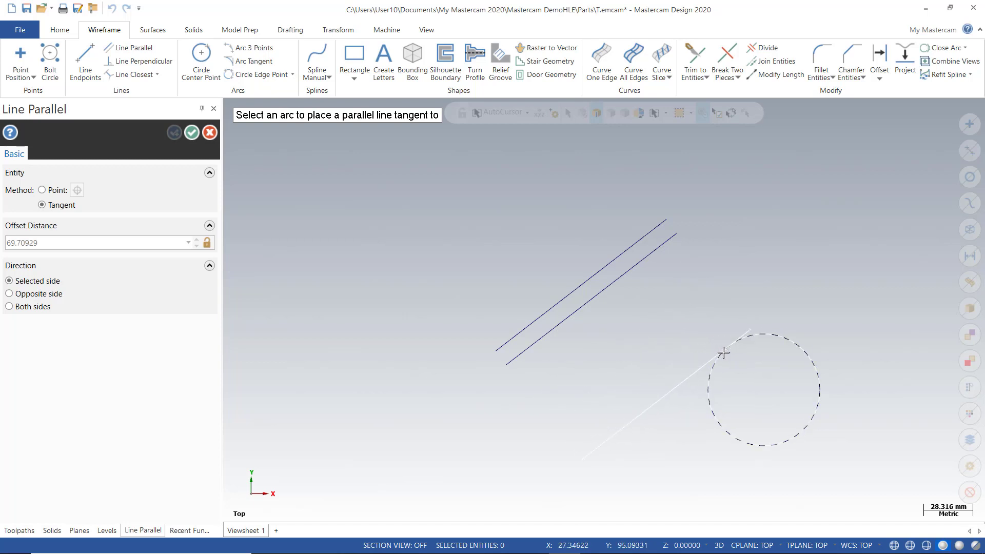
click(724, 348)
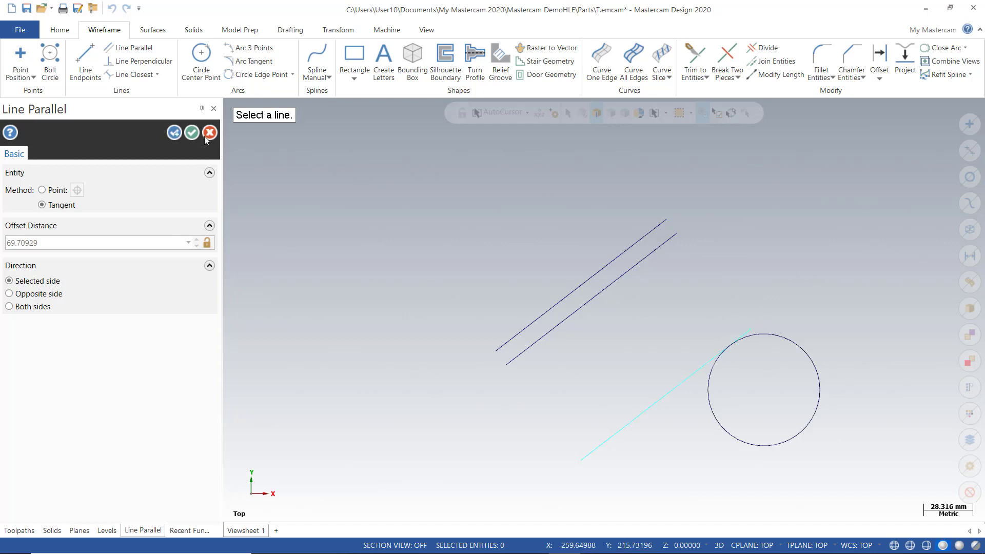
click(191, 133)
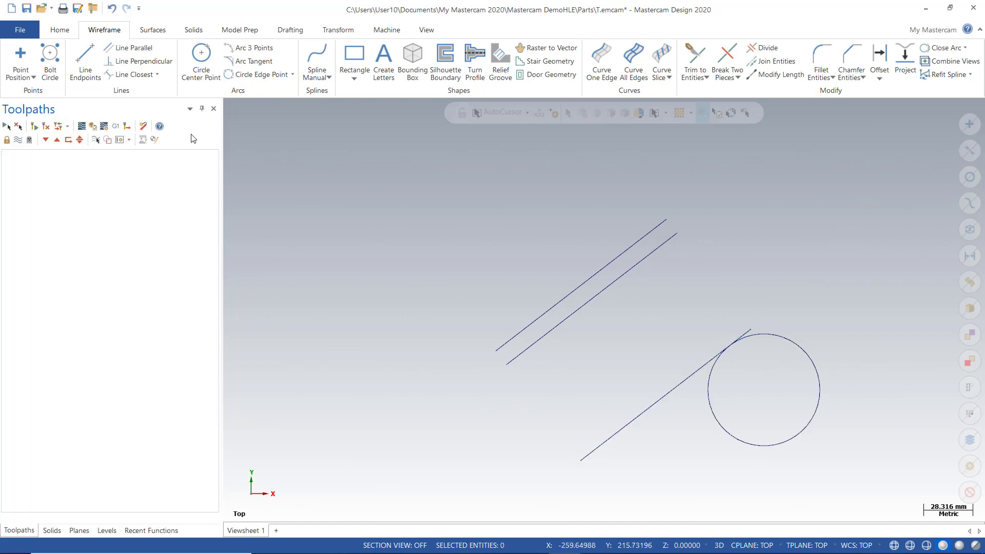
Delete the three parallel lines and the circle.
drag(420, 159, 860, 483)
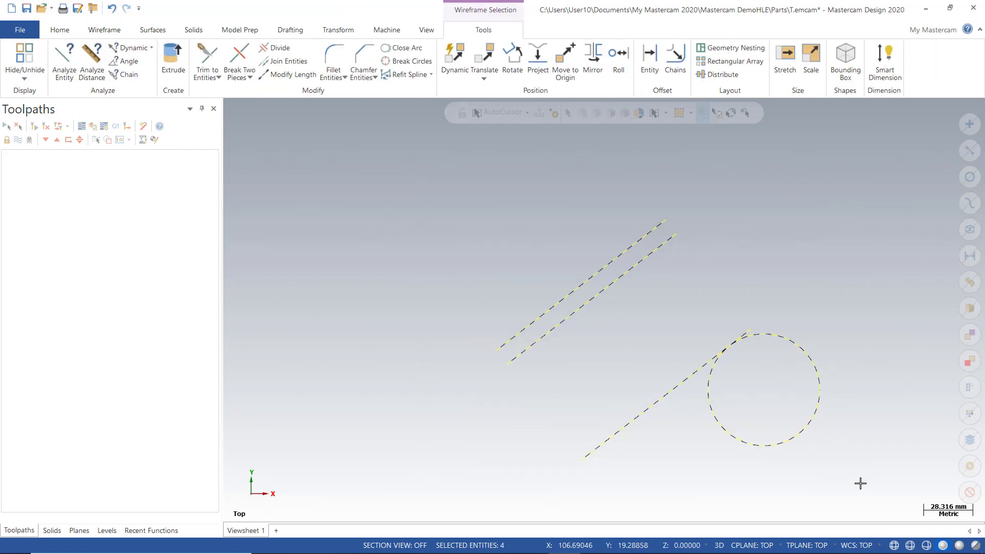
key(Delete)
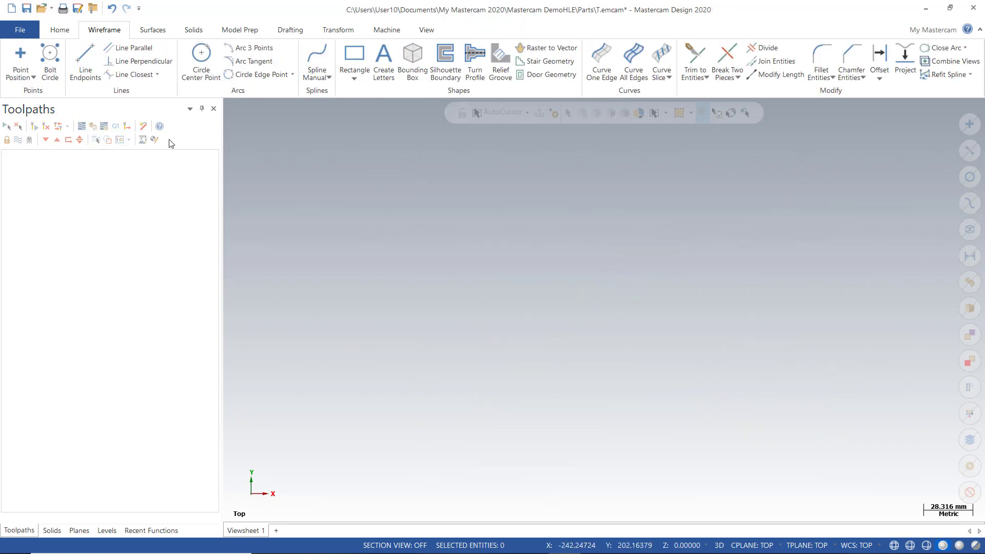
Draw a new freeform diagonal line across the middle of the view, rising gently to the upper right.
click(158, 67)
click(85, 61)
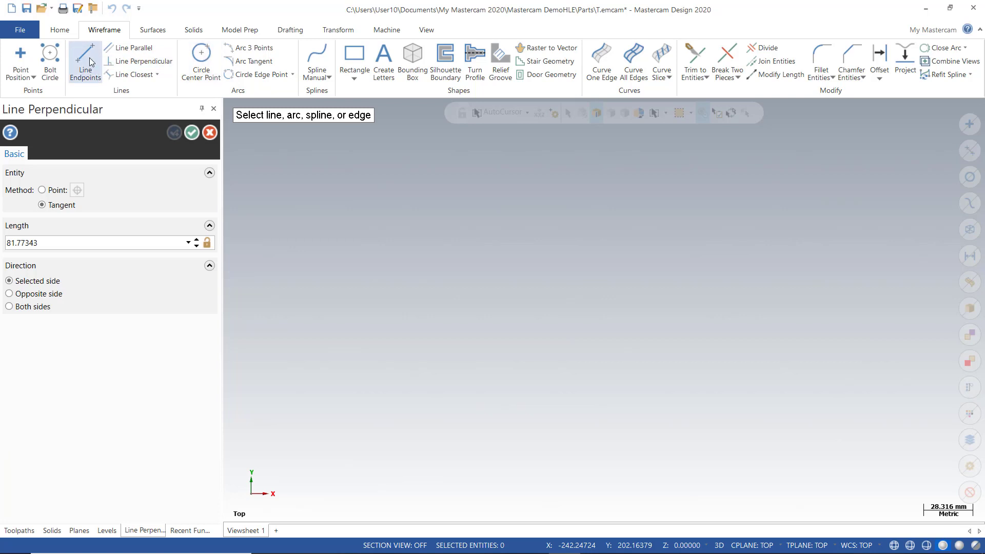
click(462, 413)
click(723, 292)
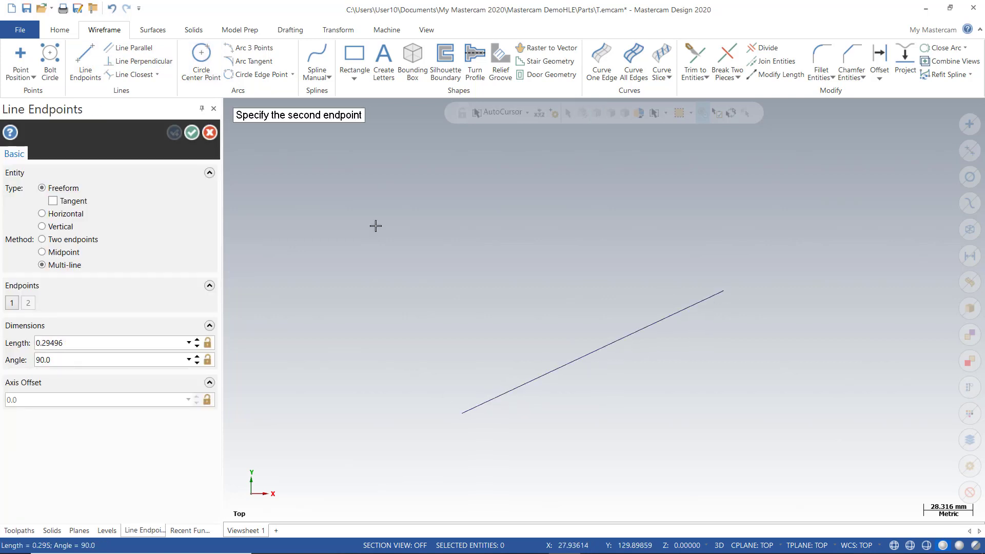
click(191, 132)
Draw a perpendicular line through a point near the diagonal's middle, 50 mm long on both sides, using the Point method.
click(143, 62)
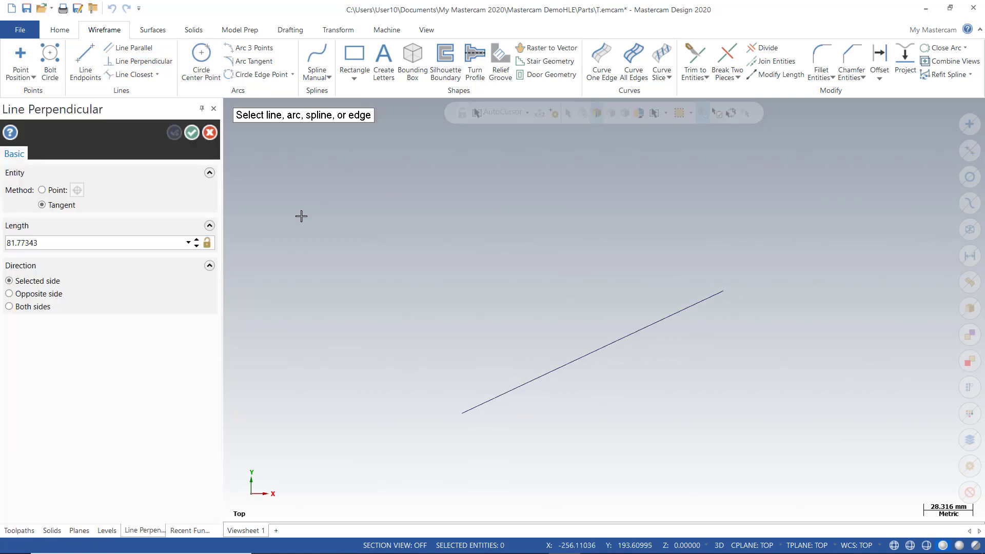
click(42, 190)
click(462, 415)
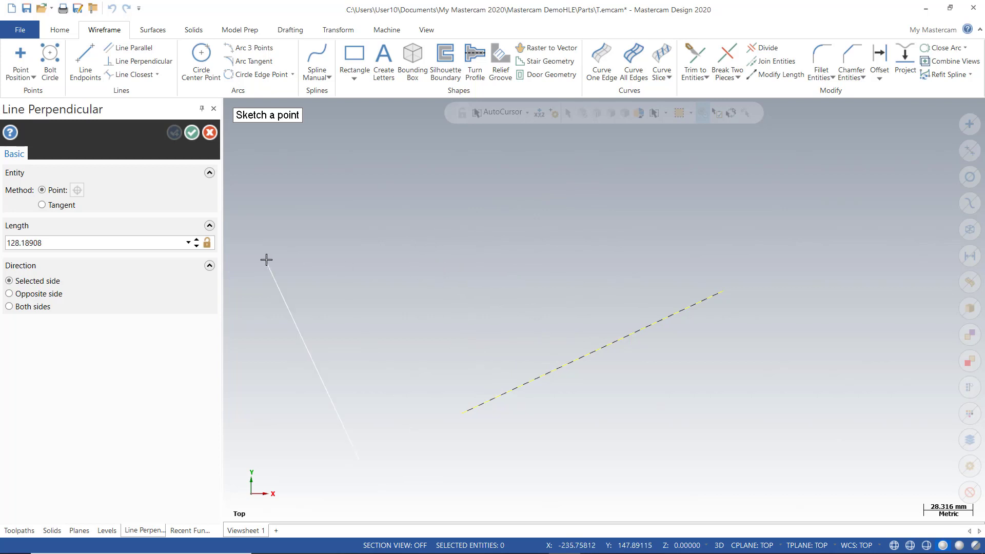
click(96, 245)
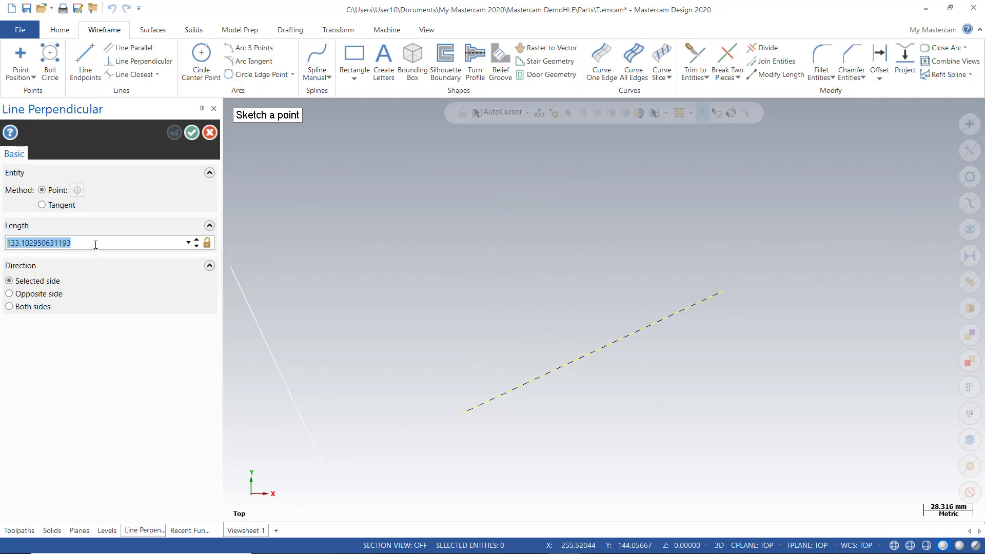
text(50.0)
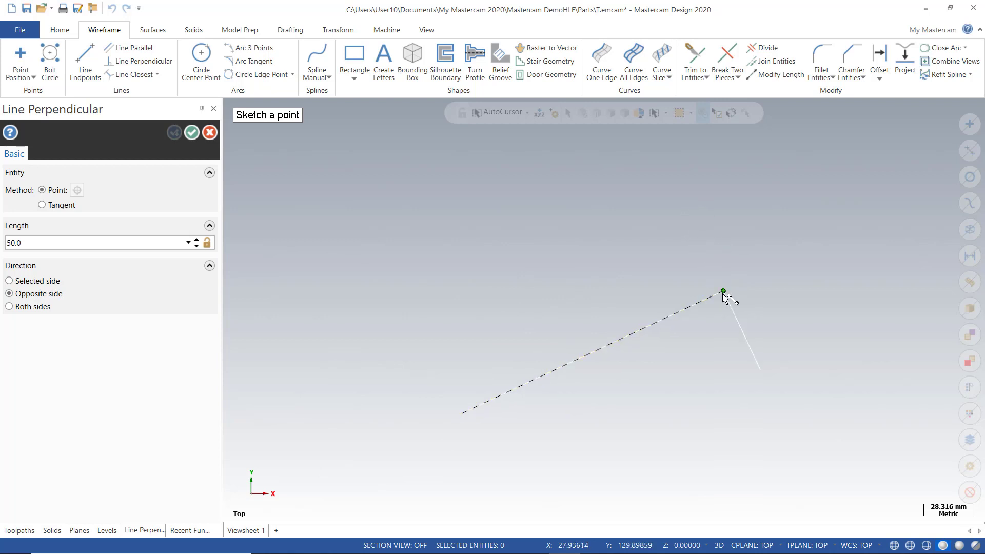
click(41, 307)
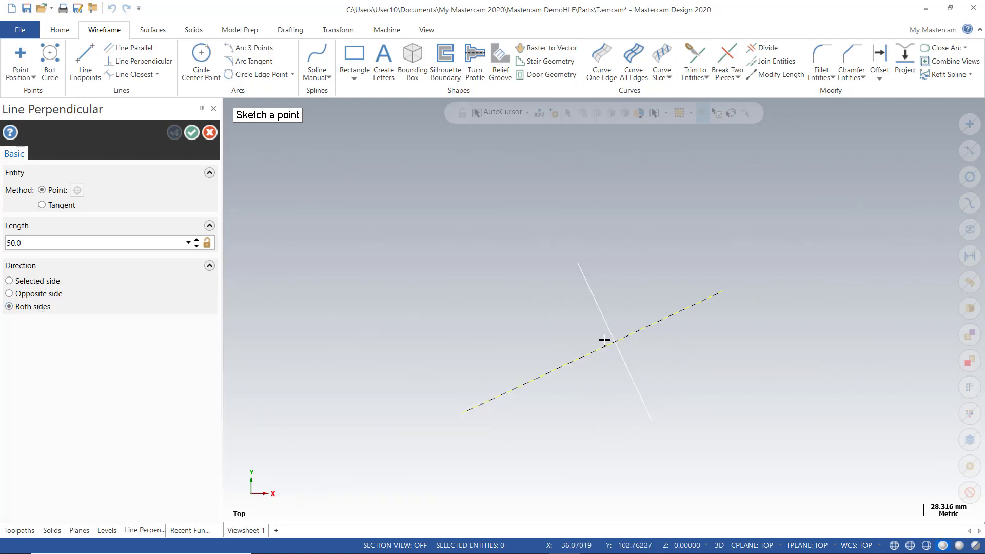
click(578, 358)
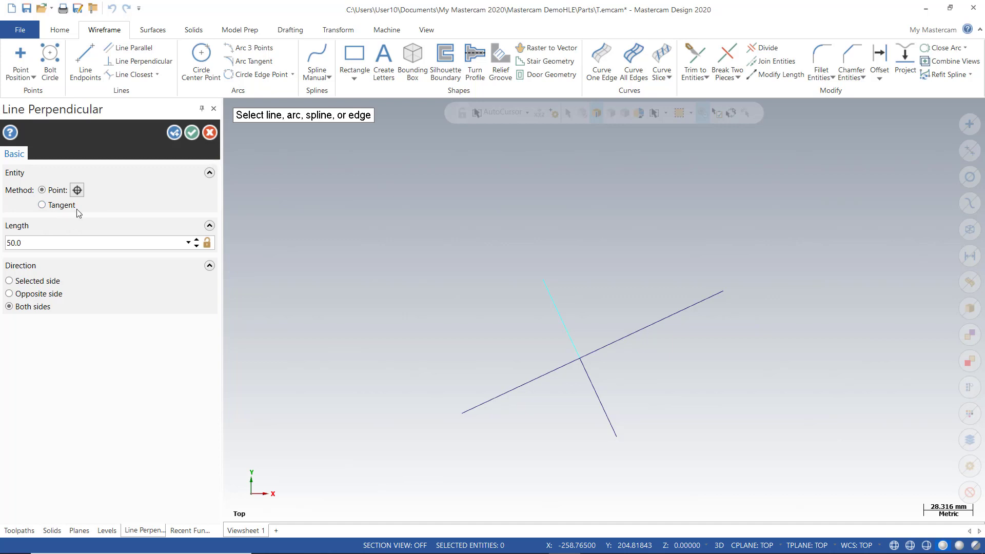
click(192, 136)
Draw a circle with a radius of about 55 mm below and to the right of the crossing lines.
scroll(327, 229, down, 2)
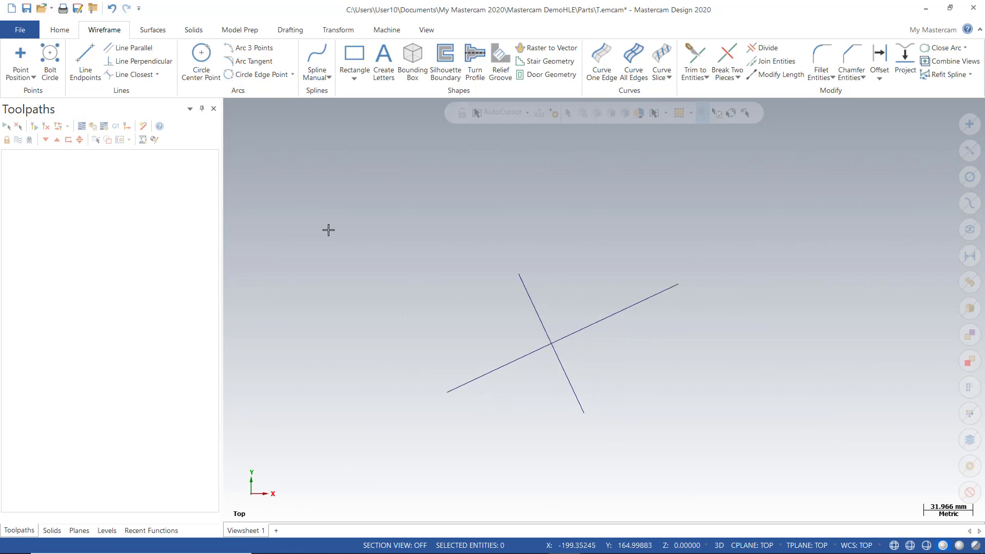
click(160, 76)
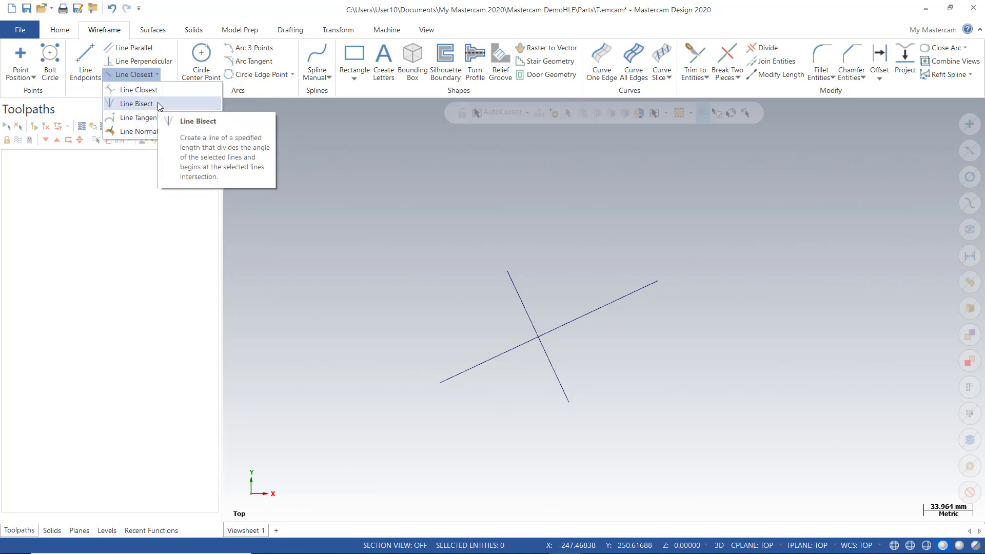
click(201, 56)
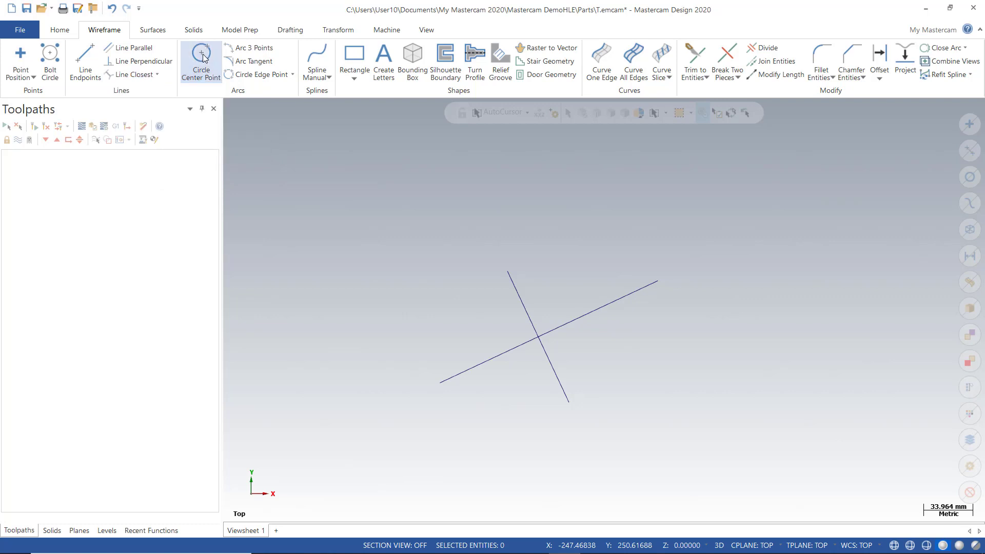
click(787, 417)
click(708, 419)
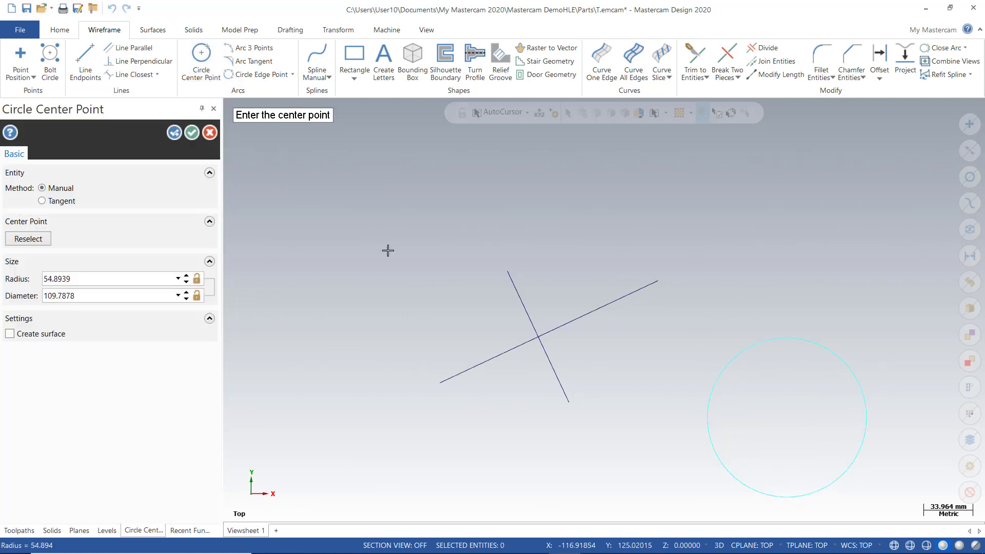
click(192, 133)
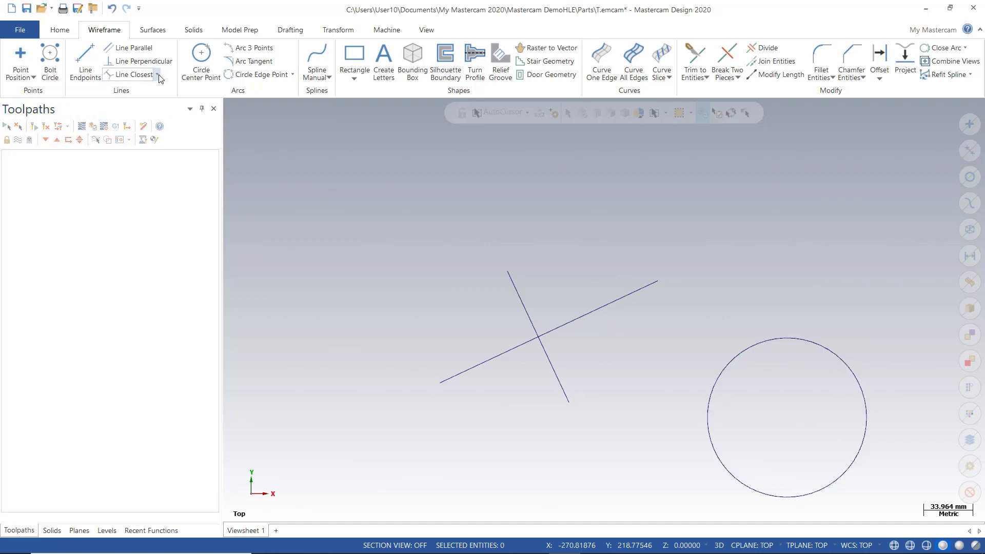
Create the closest line between the circle and the long diagonal line with Line Closest.
click(157, 75)
click(153, 91)
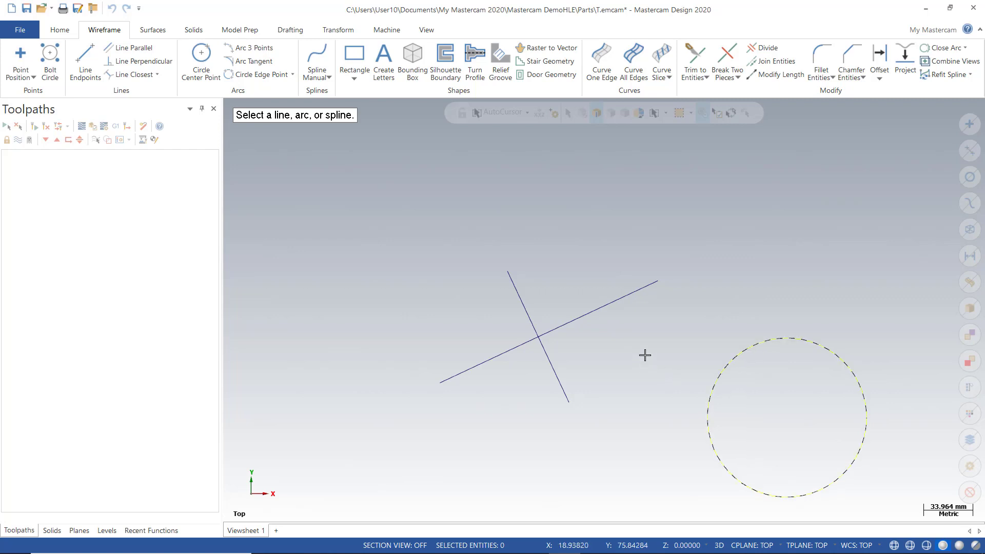
click(629, 297)
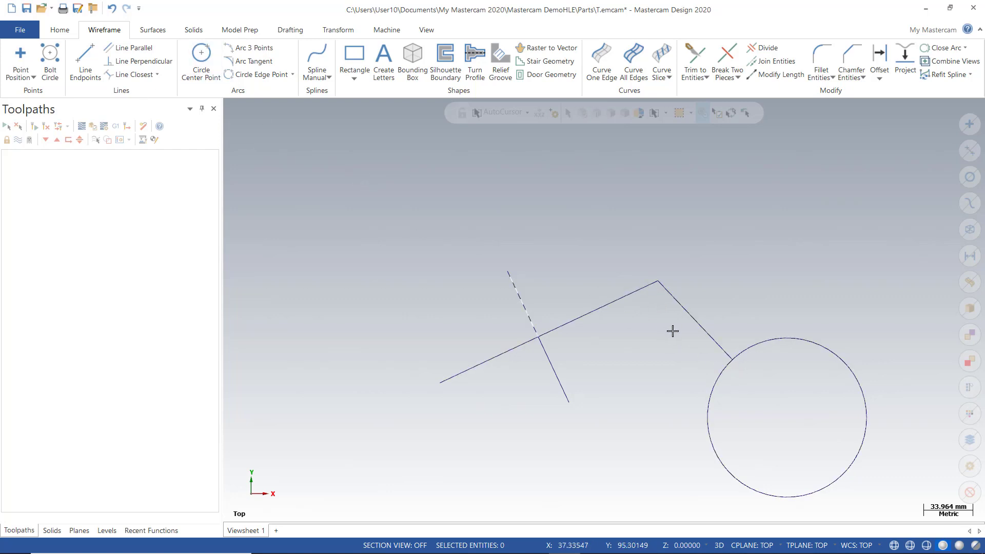
Create a single 50 mm bisecting line between the perpendicular's upper half and the long diagonal's right half.
click(157, 75)
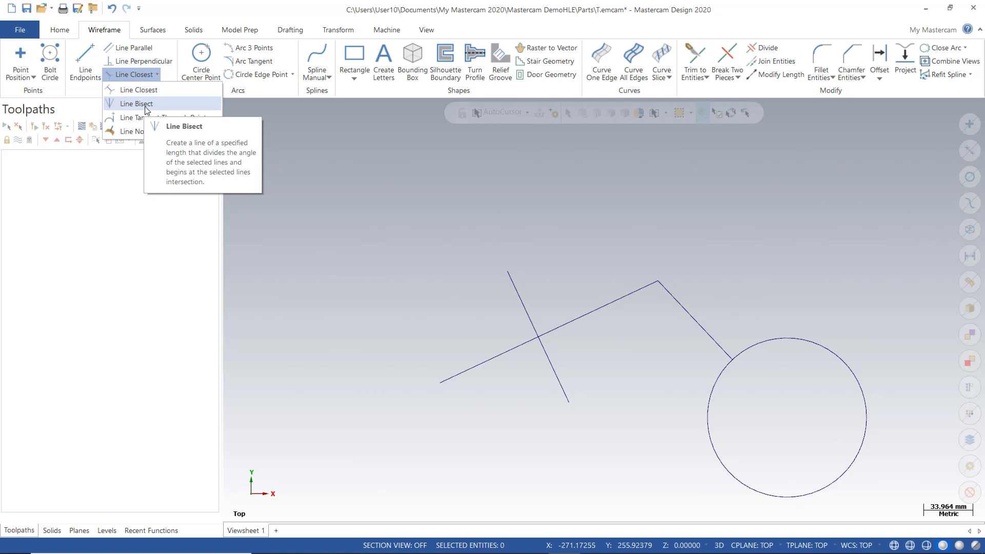
click(148, 105)
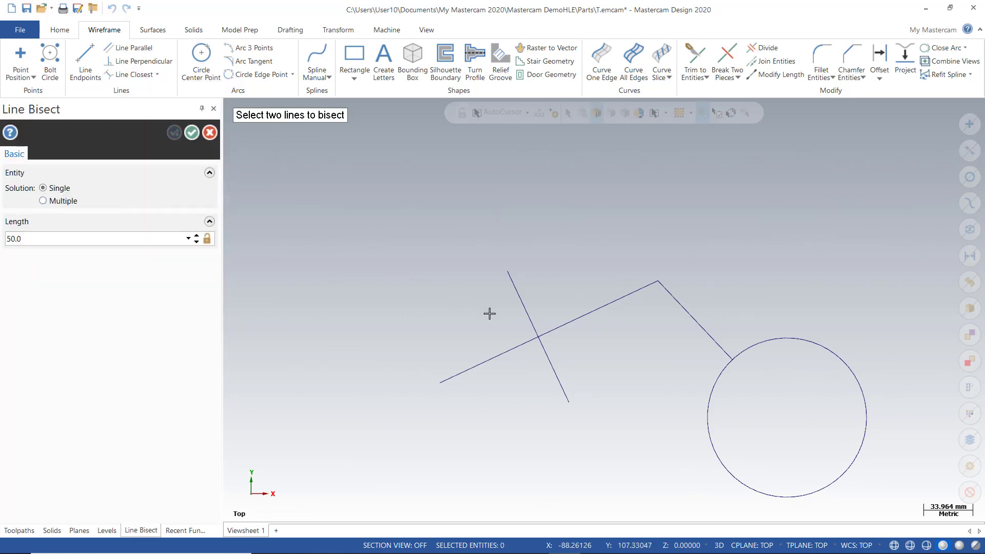
click(513, 289)
click(593, 307)
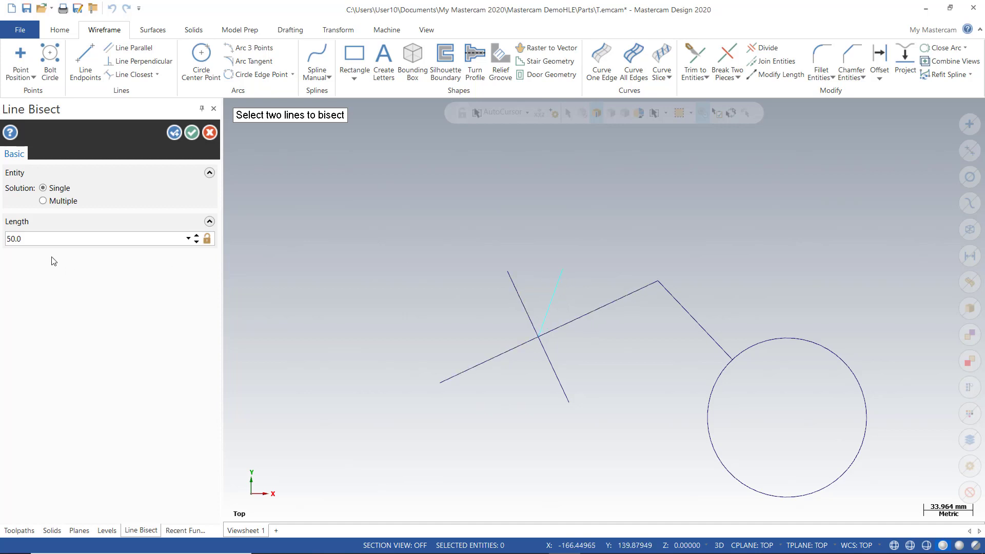
Set the bisecting line's length to 100 mm and create it.
click(21, 237)
text(10)
click(174, 133)
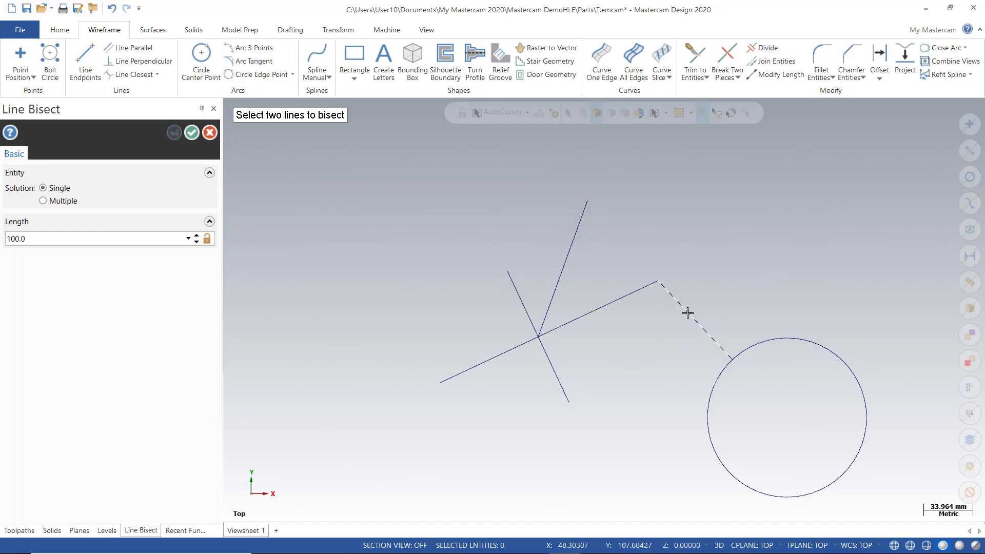
Create a single 40 mm bisecting line between the long diagonal and the closest line that runs to the circle.
click(614, 302)
click(683, 310)
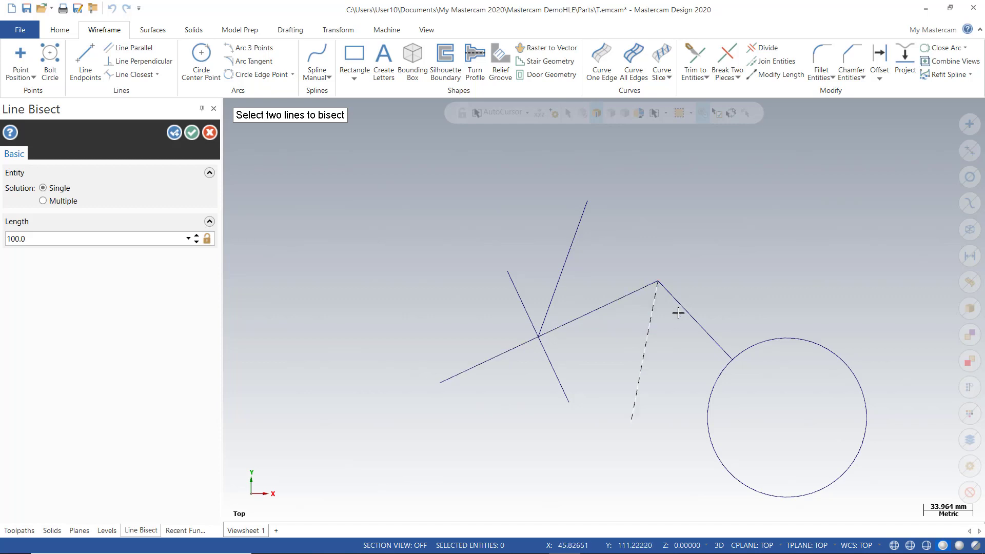
click(30, 239)
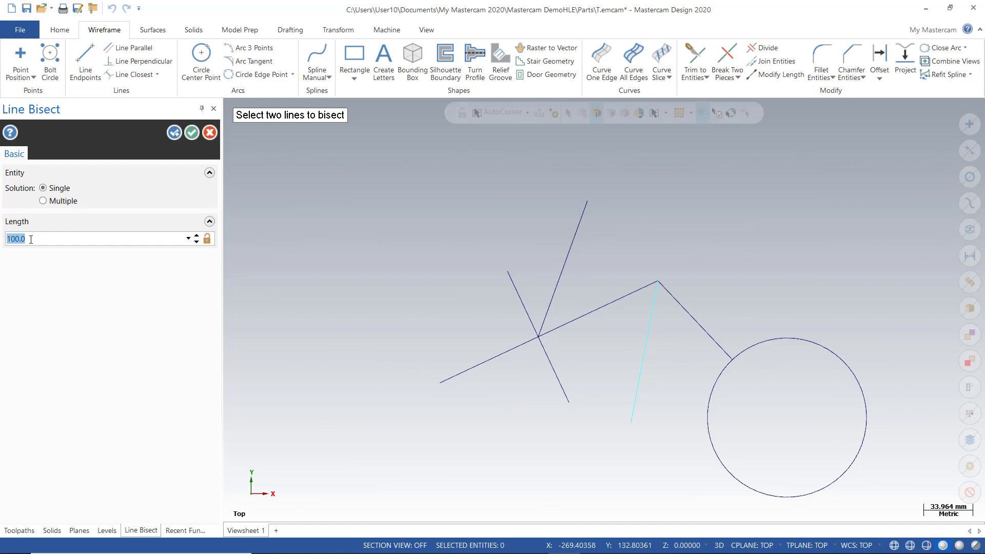
text(4)
click(192, 133)
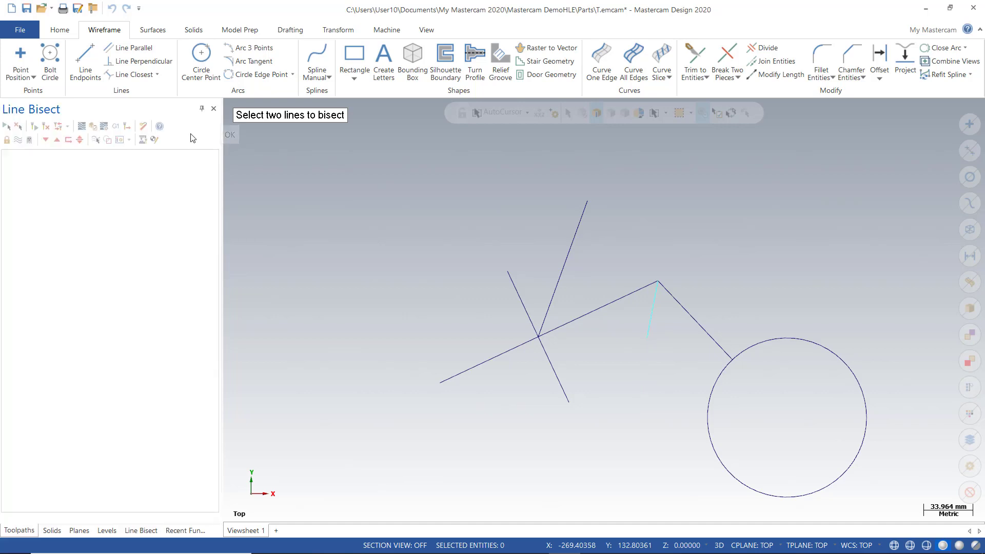
Draw a line about 88 mm long tangent to the circle from the closest line's end, running down and to the left, with Line Tangent Through Point.
click(292, 75)
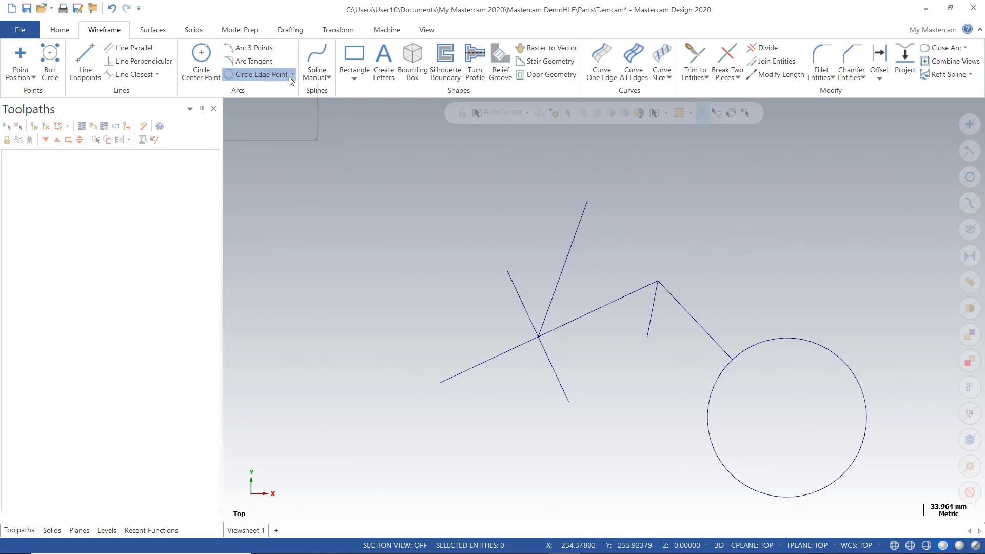
click(158, 75)
click(157, 74)
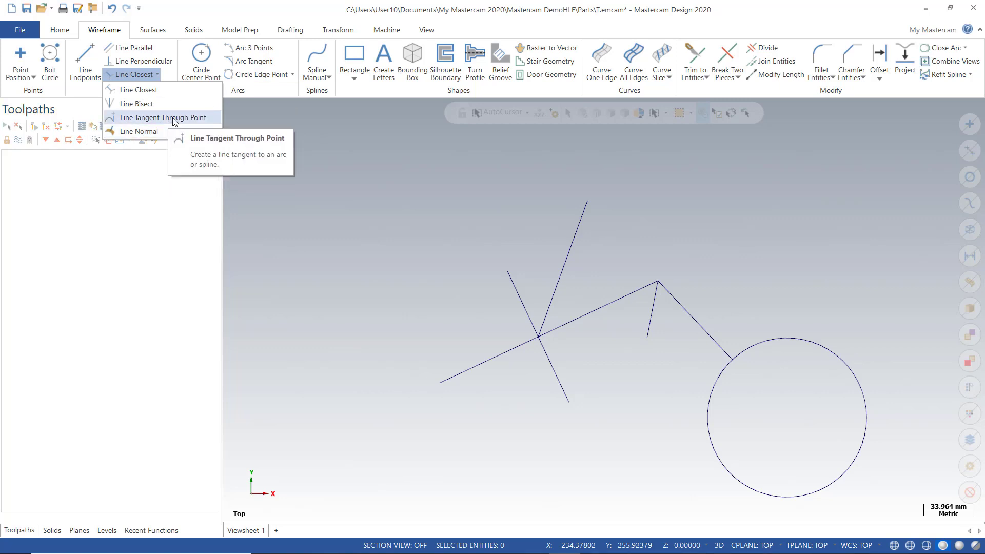
click(176, 118)
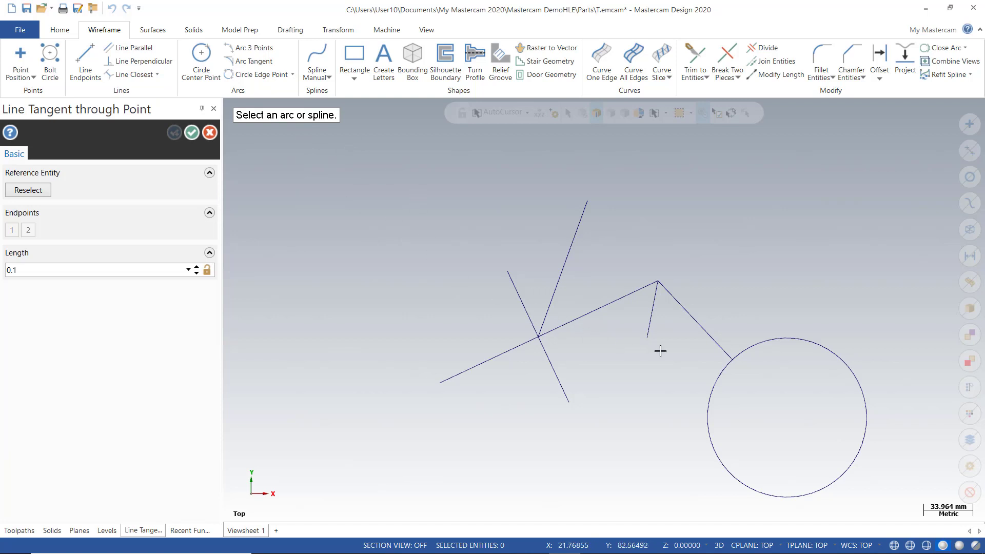
click(713, 394)
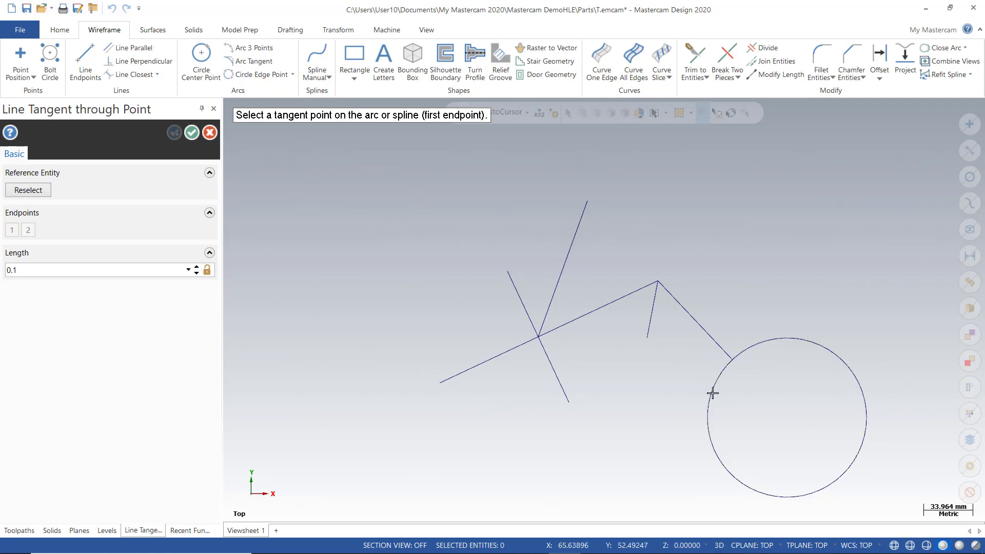
click(587, 203)
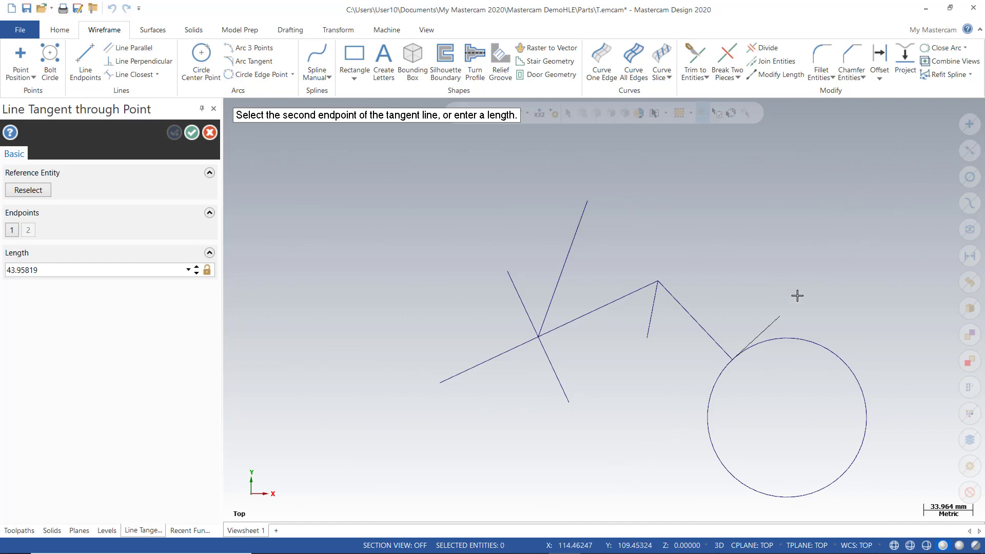
click(649, 455)
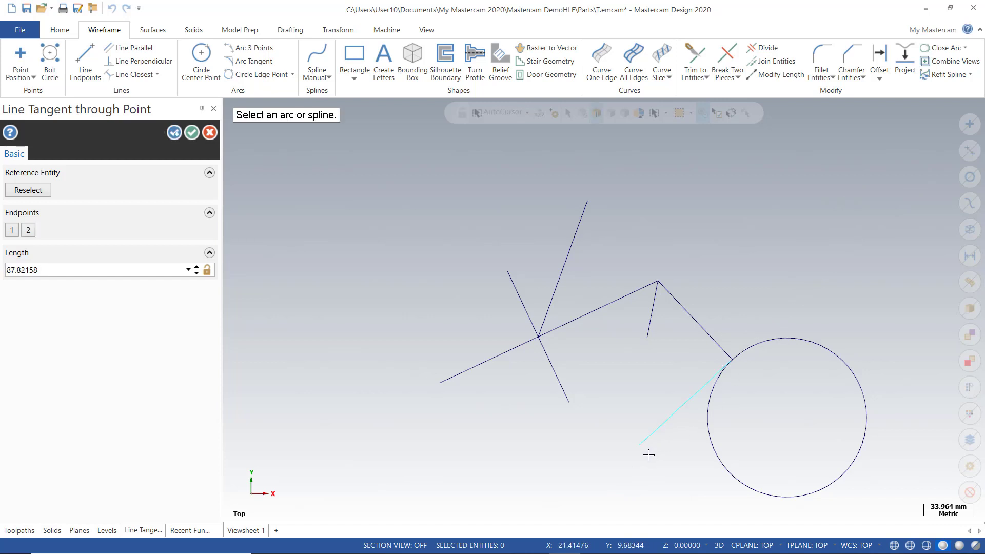
click(196, 137)
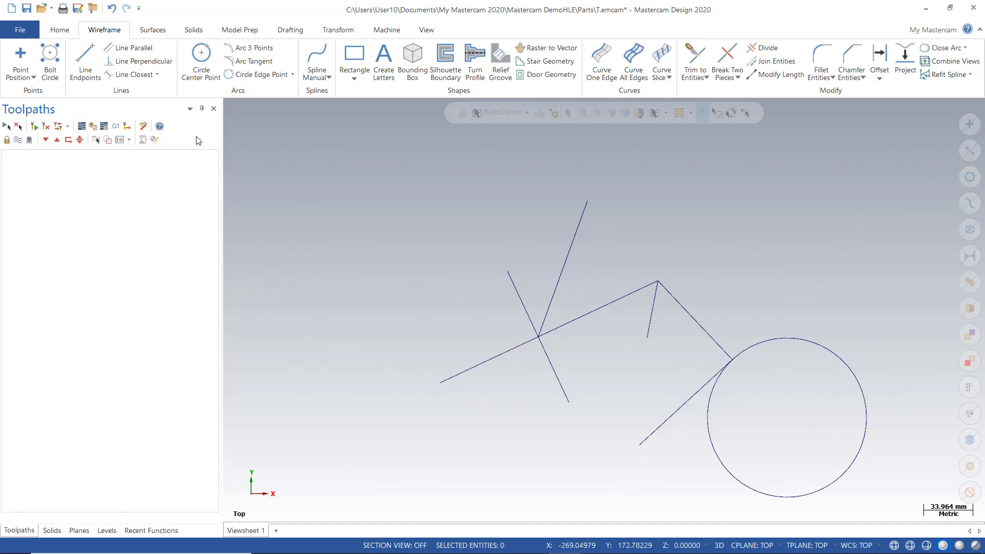
Create a 50 mm draft surface with a 0° angle from the 100 mm bisecting line using the Length method.
click(157, 75)
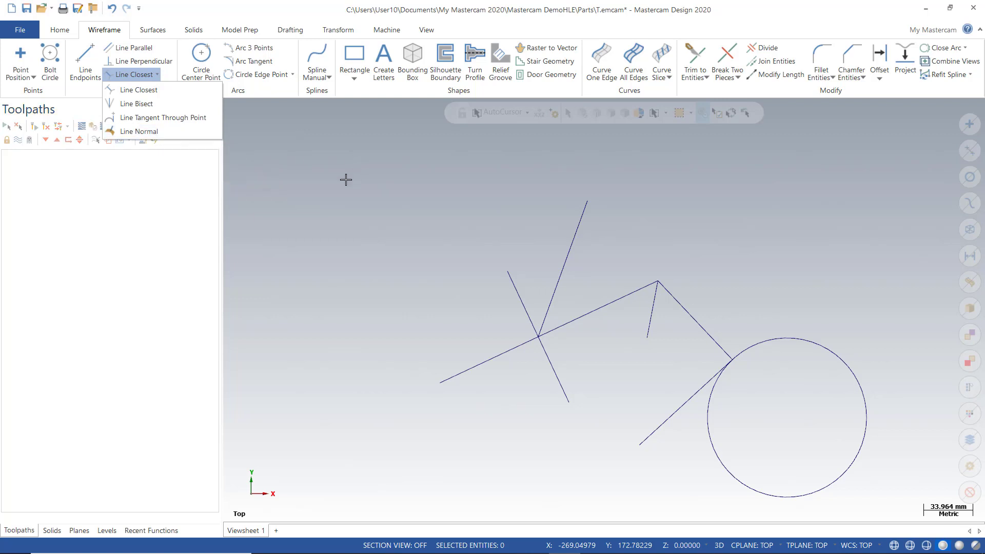
click(168, 32)
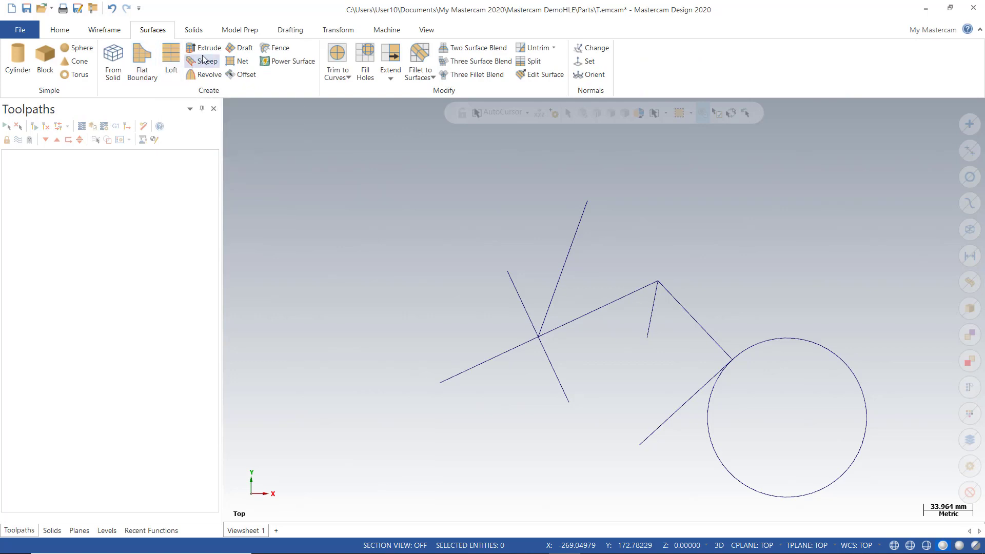
click(239, 48)
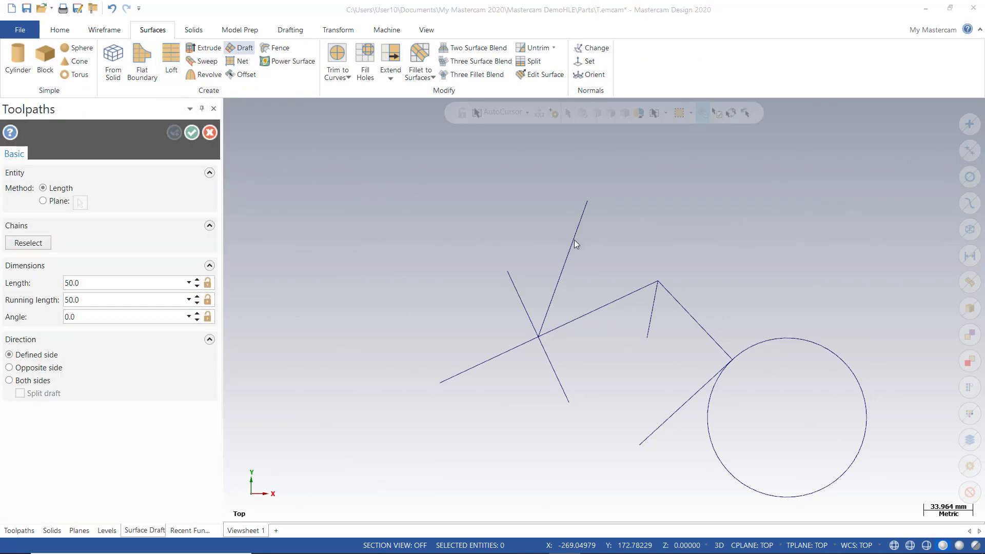
click(570, 248)
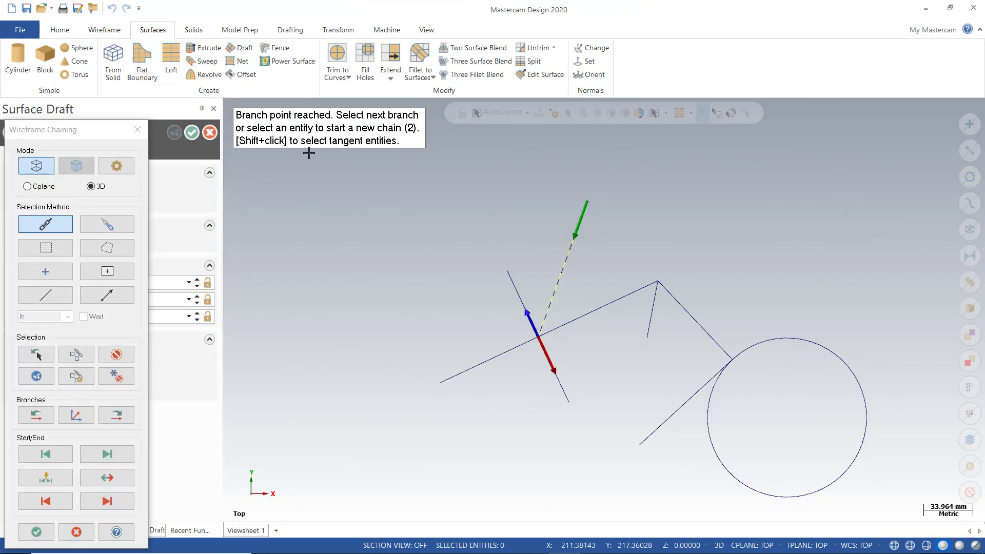
click(36, 531)
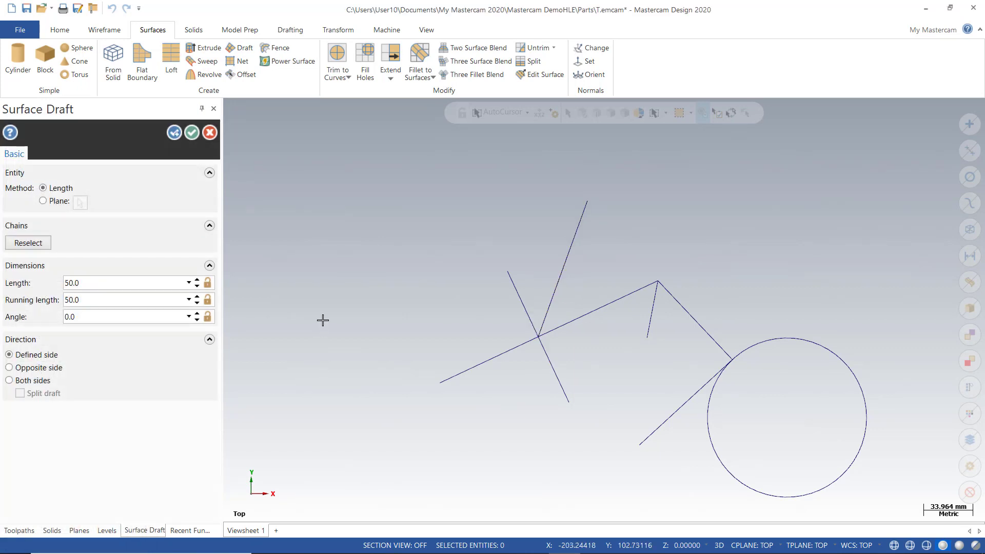
middle_drag(343, 330, 372, 337)
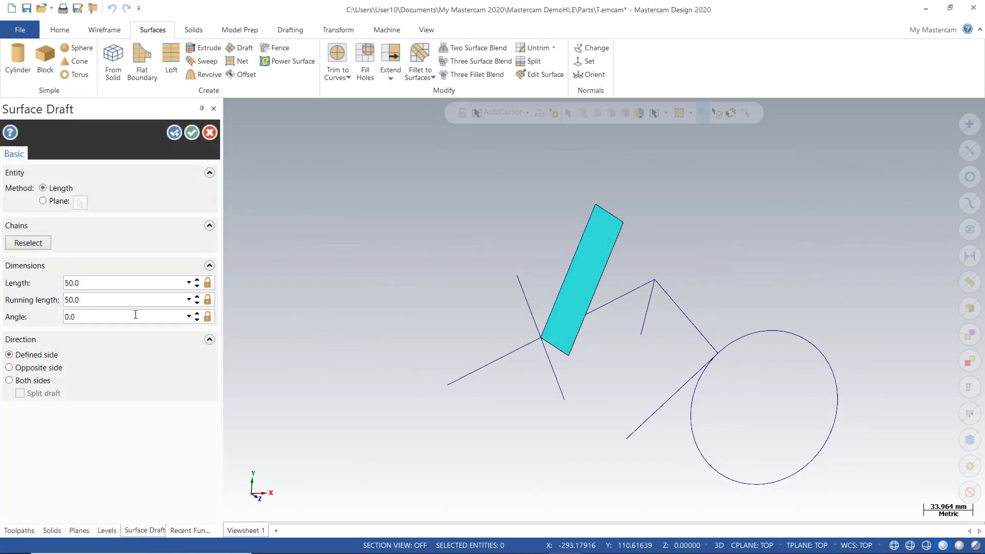
click(192, 133)
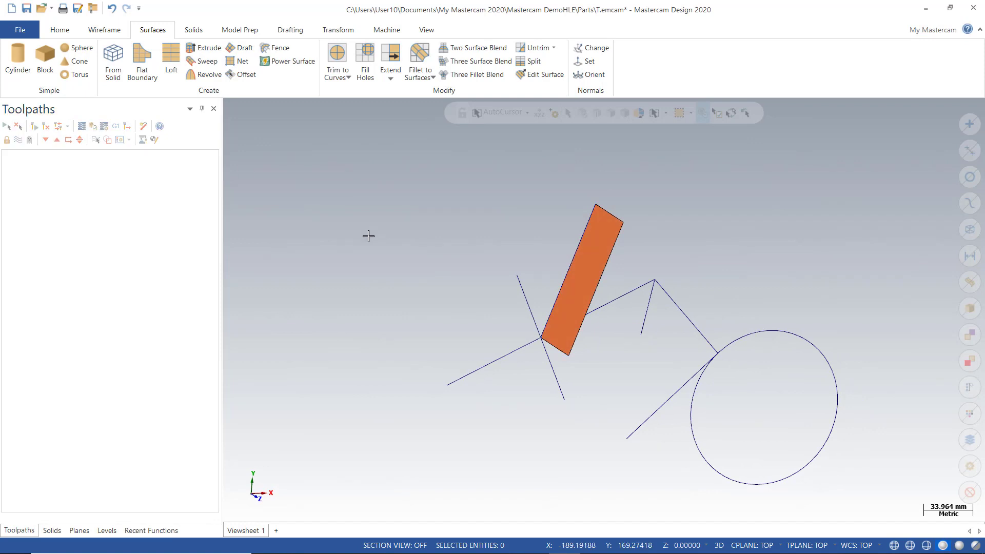
middle_drag(368, 235, 402, 236)
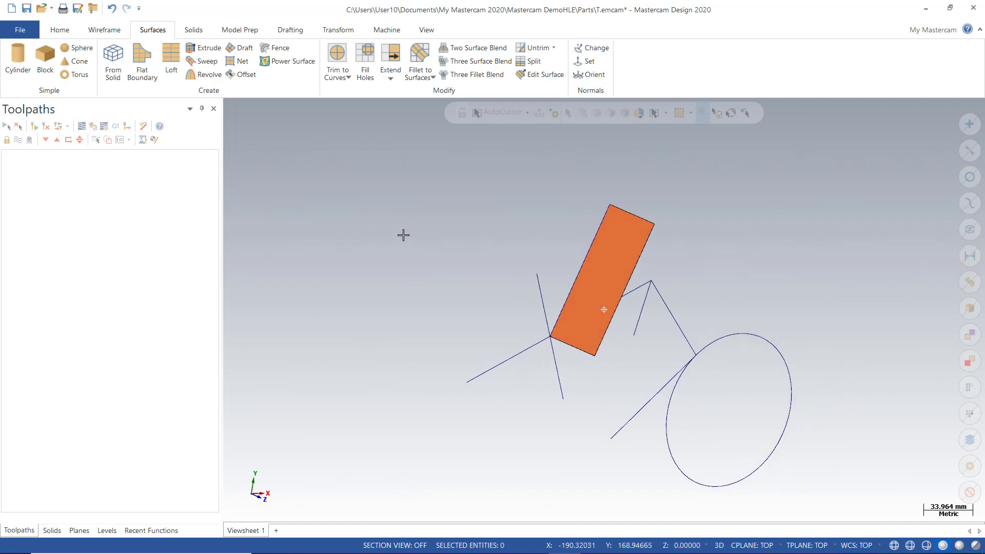
Place a 50 mm reverse-normal line near the upper end of the draft surface with Line Normal.
click(106, 30)
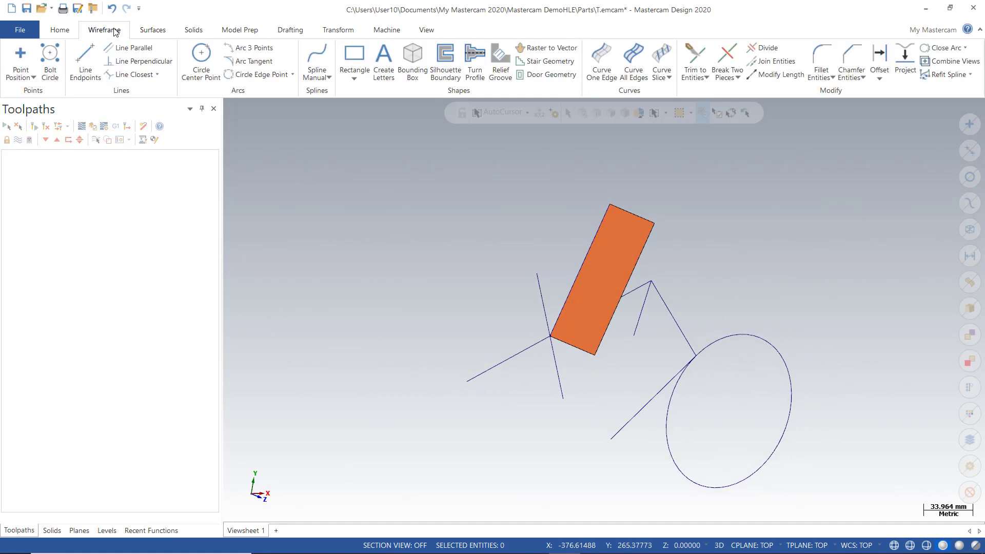
click(156, 73)
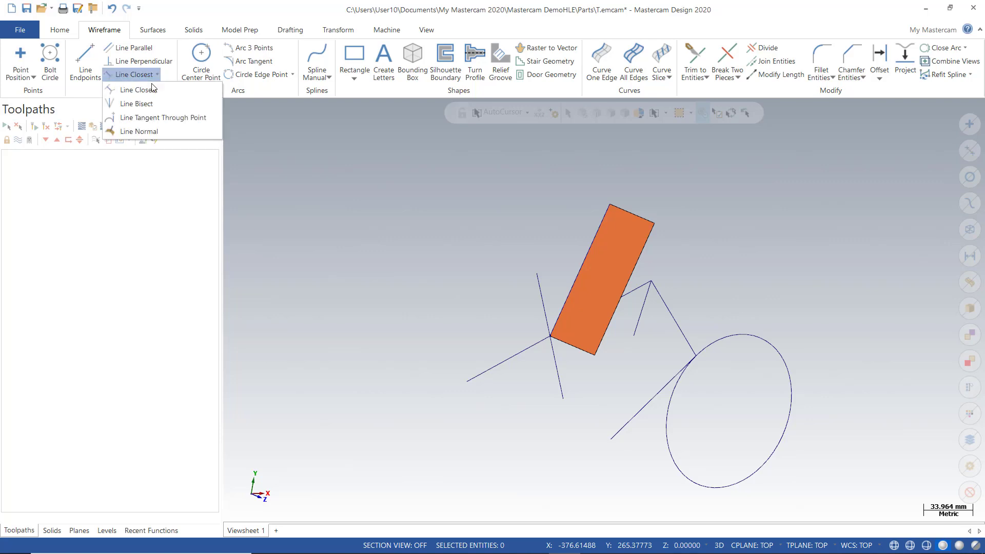
click(136, 132)
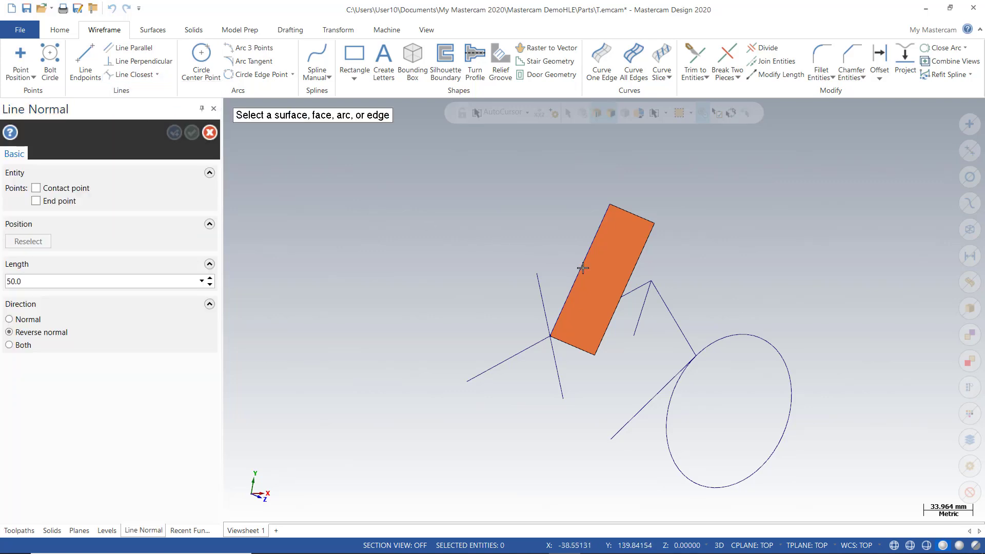
click(598, 277)
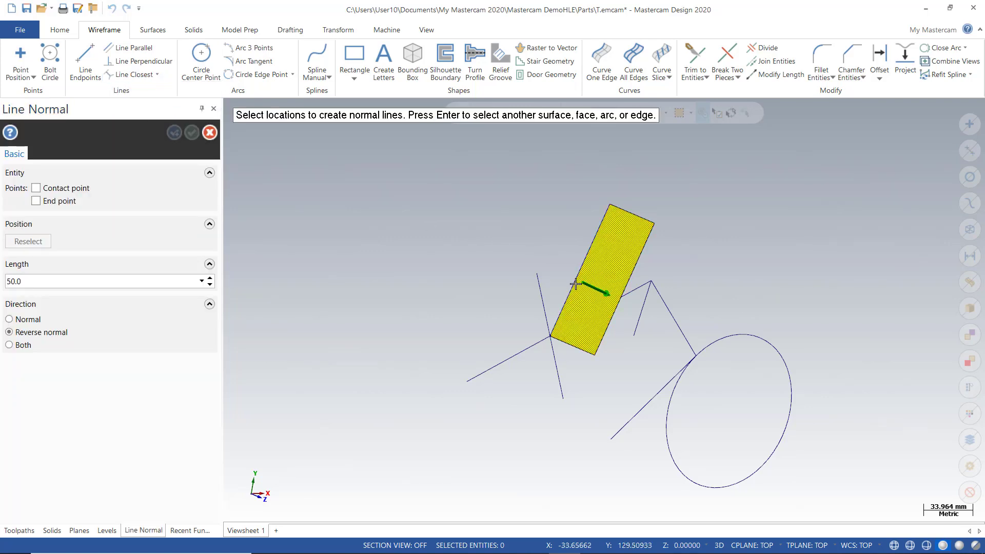
click(614, 218)
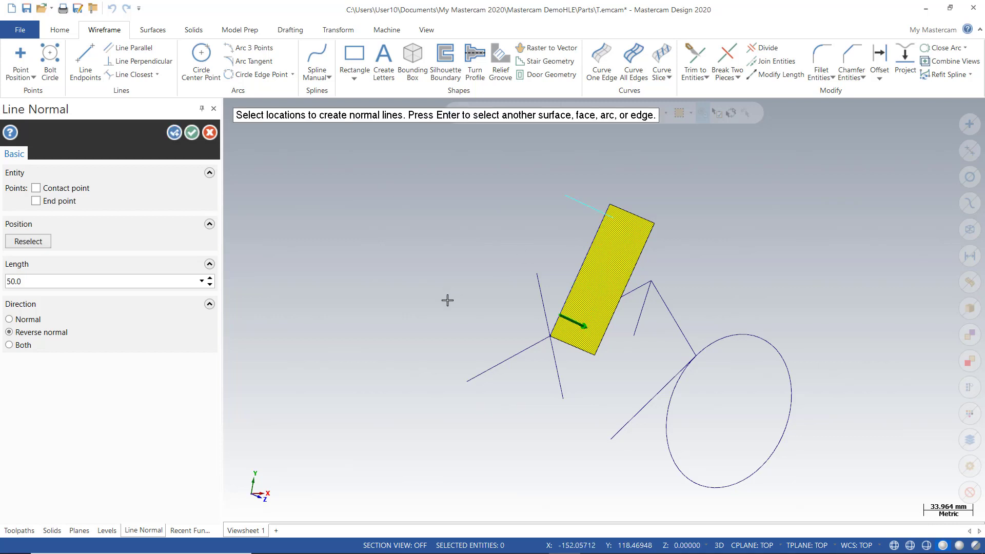
Extend the normal line in both directions from the surface, set its length to 45 mm and create it.
scroll(657, 241, up, 3)
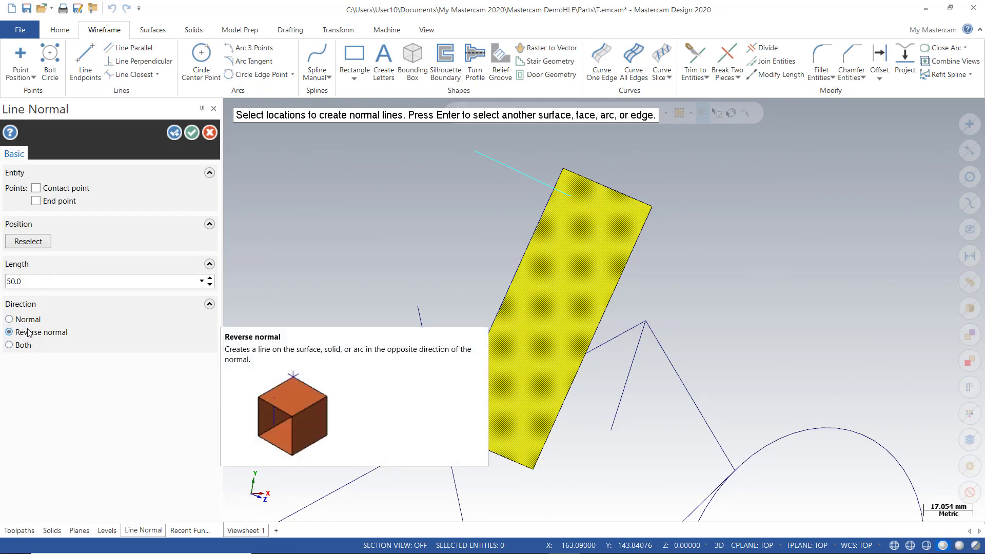
click(9, 320)
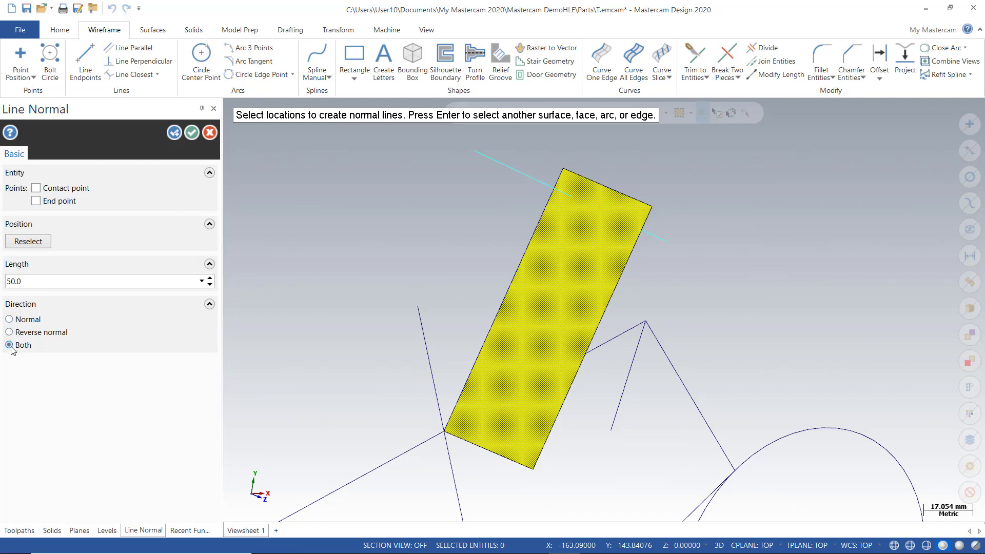
middle_drag(413, 275, 341, 260)
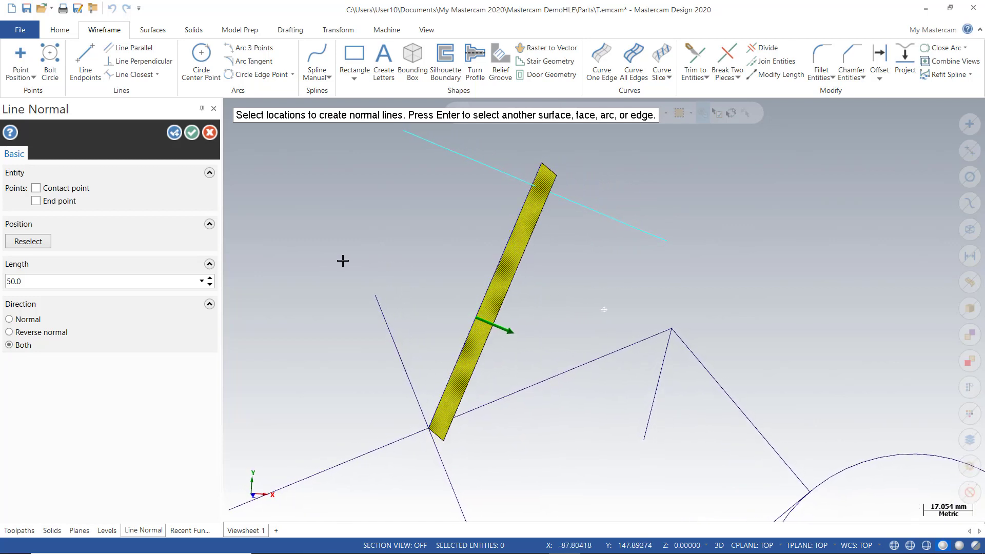
click(37, 280)
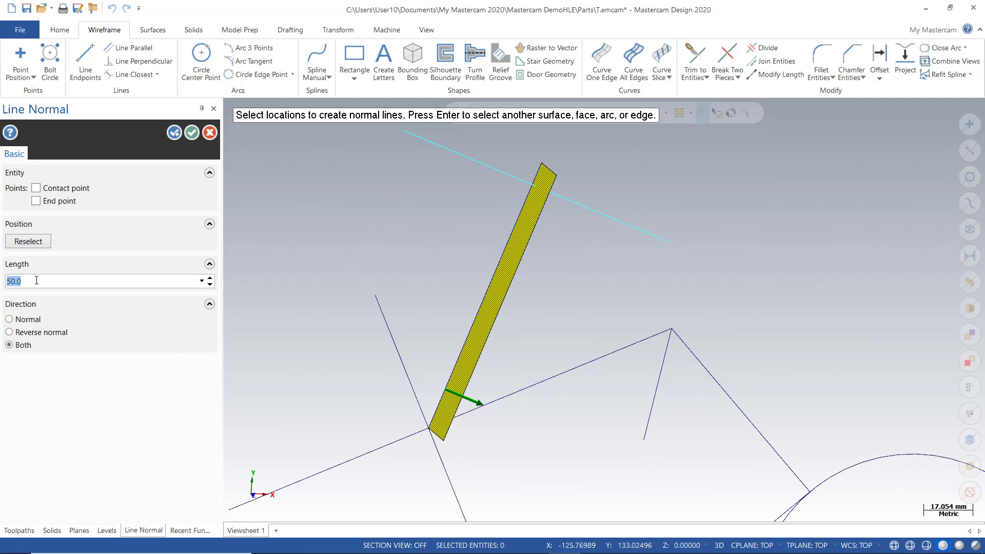
text(45)
key(Return)
click(192, 134)
scroll(477, 231, down, 4)
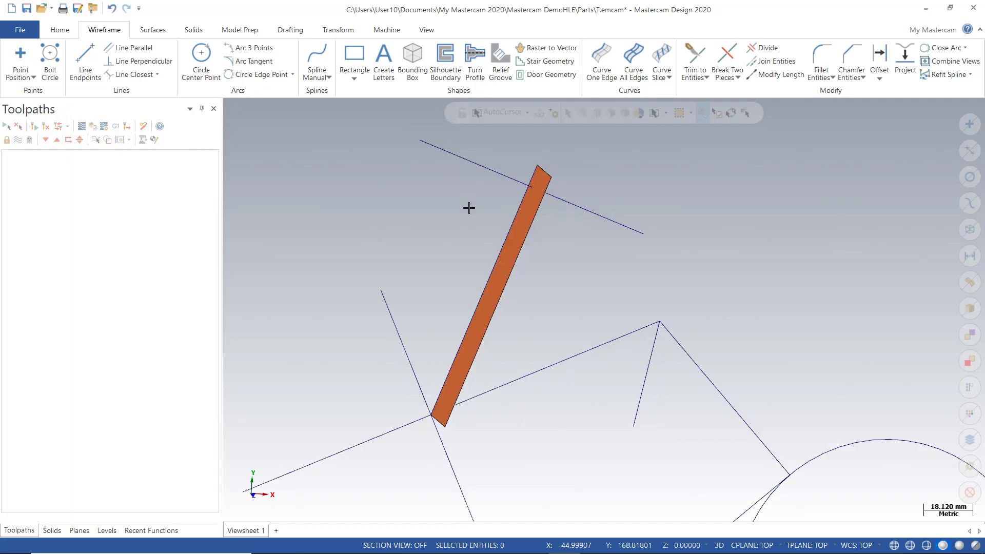